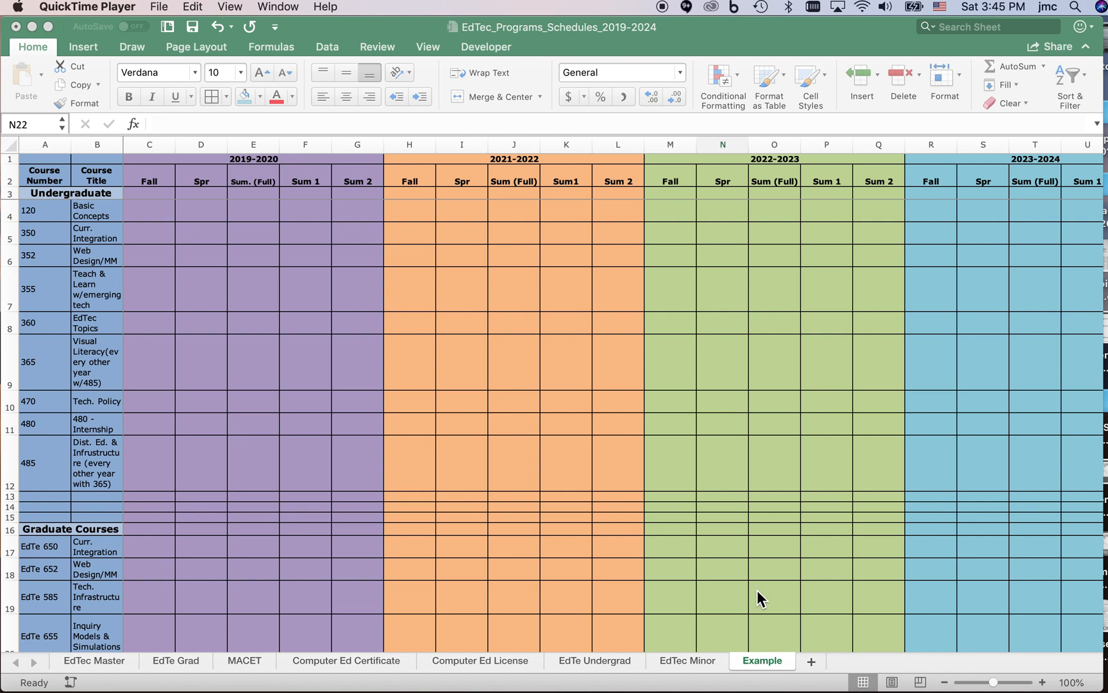
# Review the course schedule on the EdTec Master sheet and select its first schedule cell, C4.
pyautogui.click(109, 658)
pyautogui.click(109, 658)
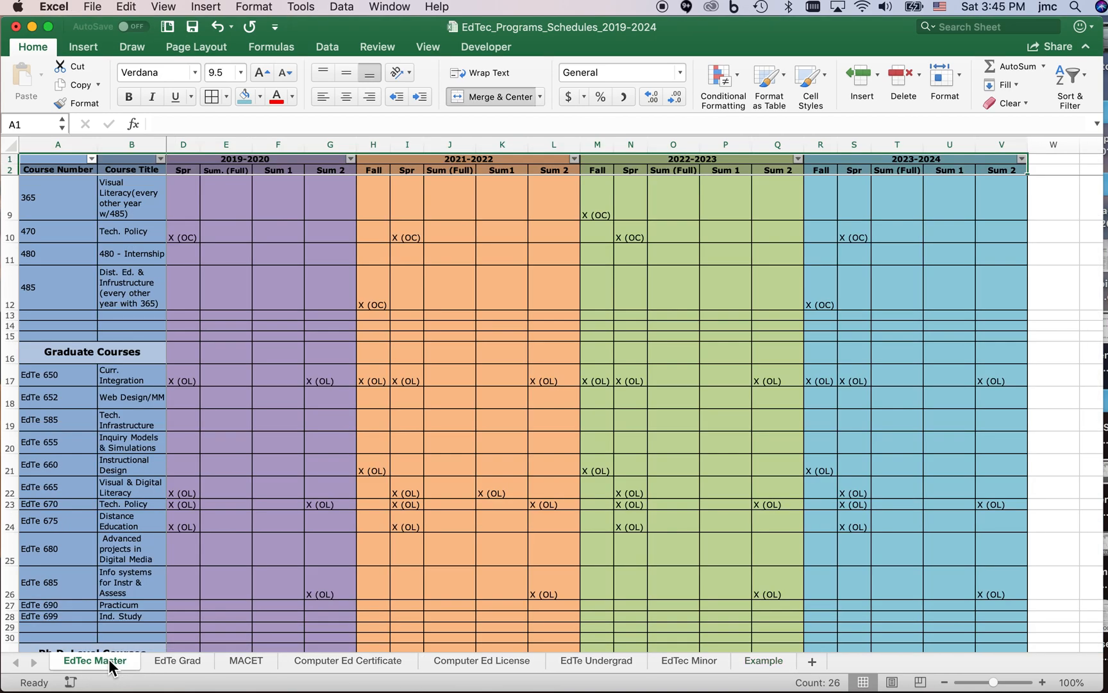
pyautogui.scroll(5, 258, 334)
pyautogui.hscroll(-1, 257, 334)
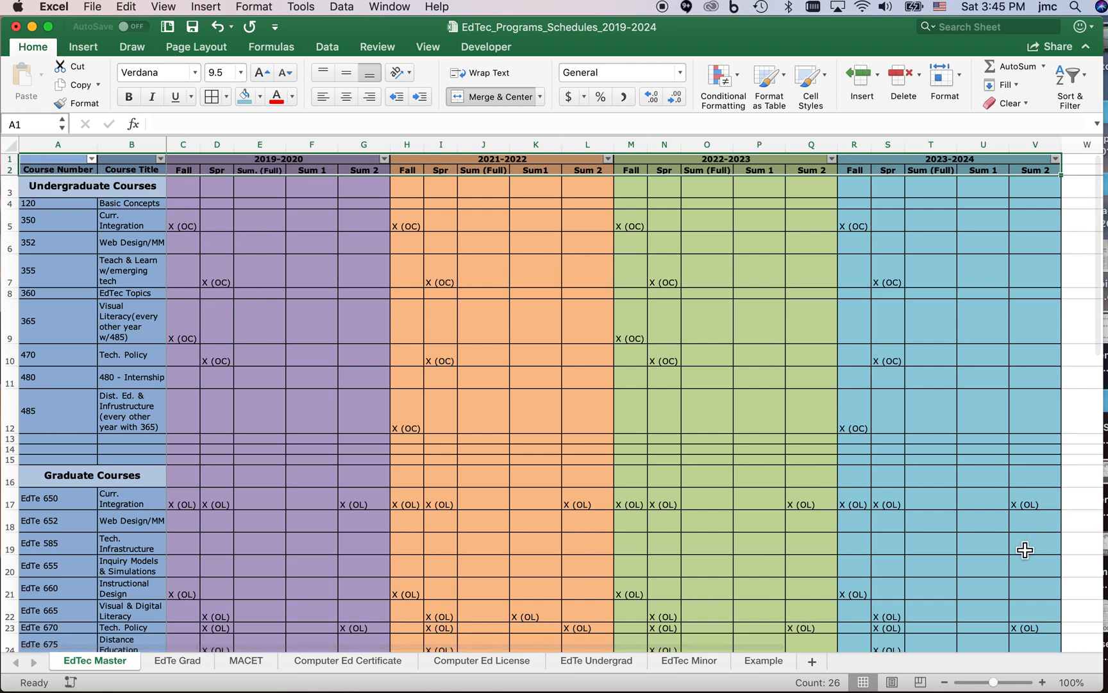
pyautogui.scroll(-1, 1025, 551)
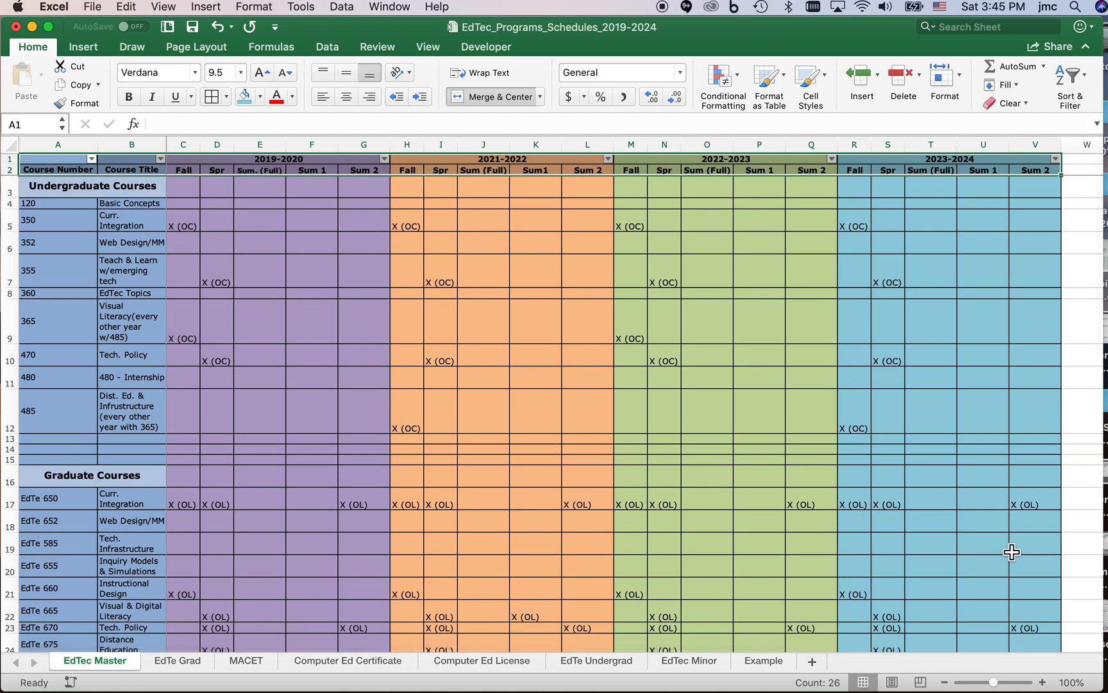
pyautogui.click(191, 210)
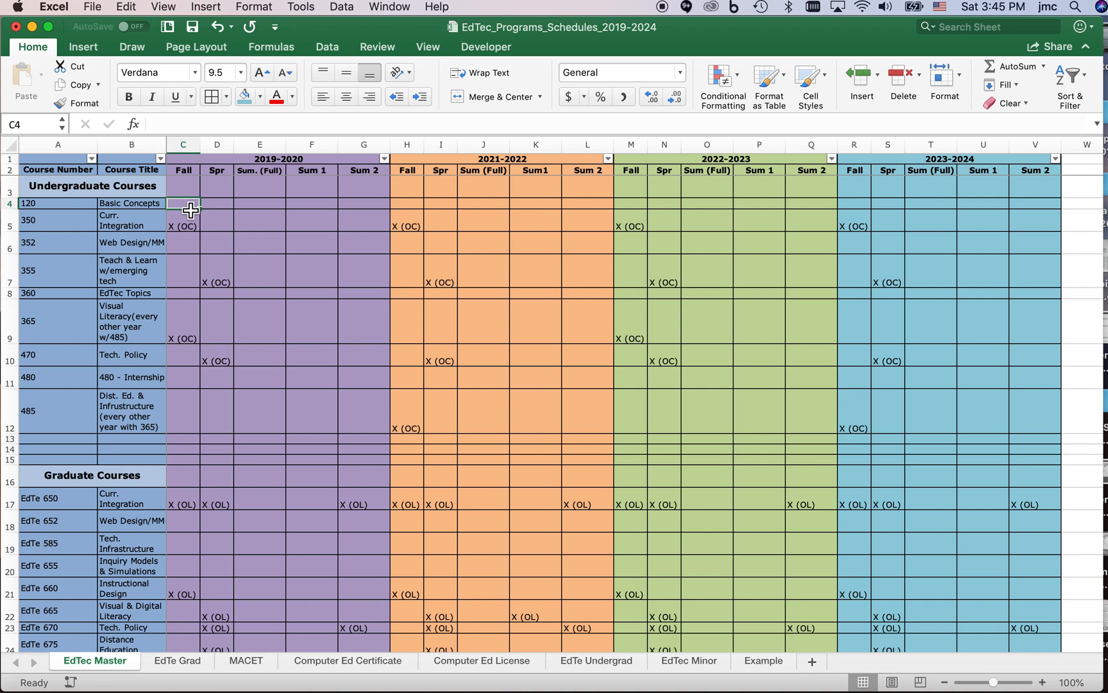
# Examine the layout of the blank course schedule on the Example sheet.
pyautogui.click(759, 659)
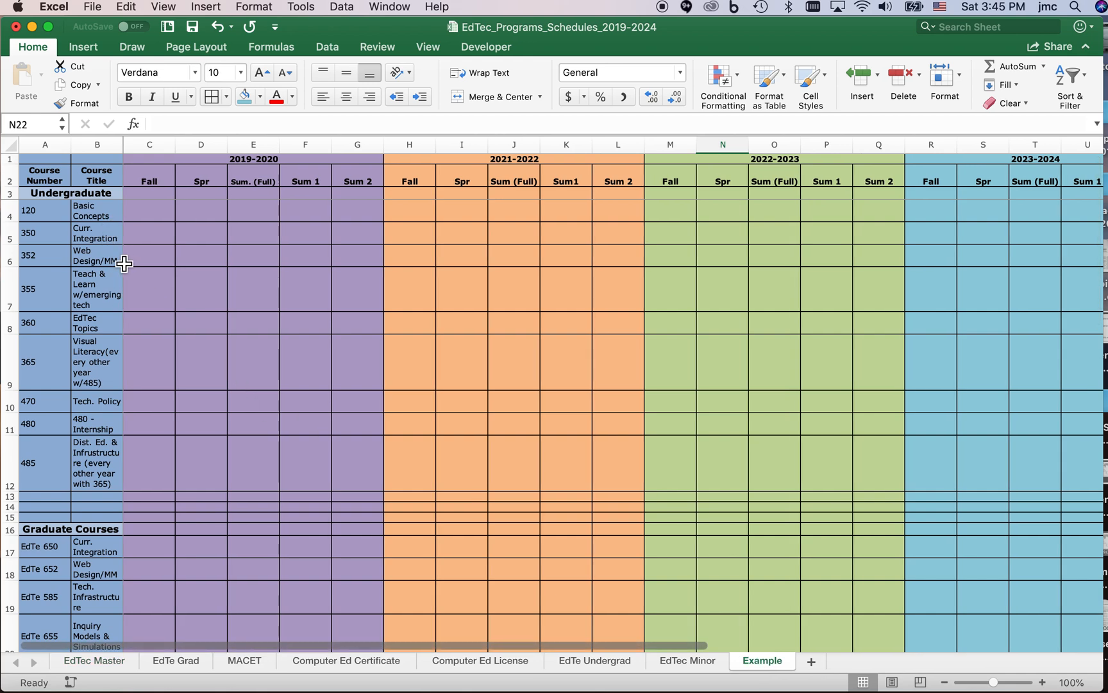
pyautogui.scroll(-3, 92, 330)
pyautogui.scroll(1, 92, 330)
pyautogui.scroll(2, 266, 318)
pyautogui.hscroll(2, 266, 318)
pyautogui.hscroll(-2, 266, 317)
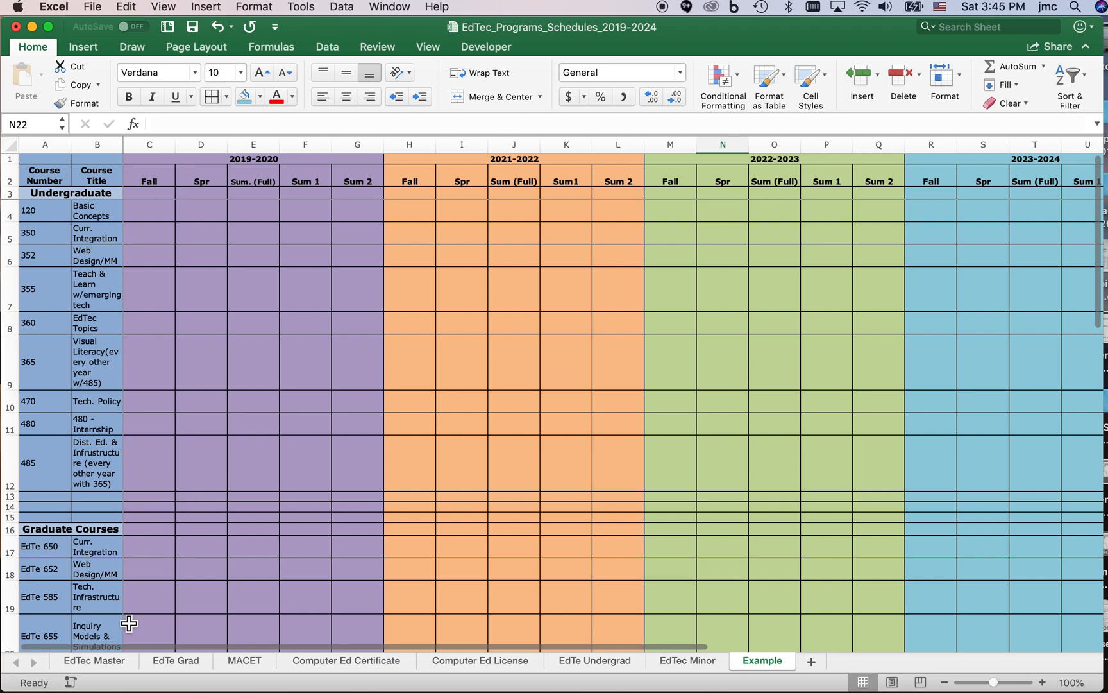
# Copy the schedule range C4:V29 on the EdTec Master sheet.
pyautogui.click(118, 659)
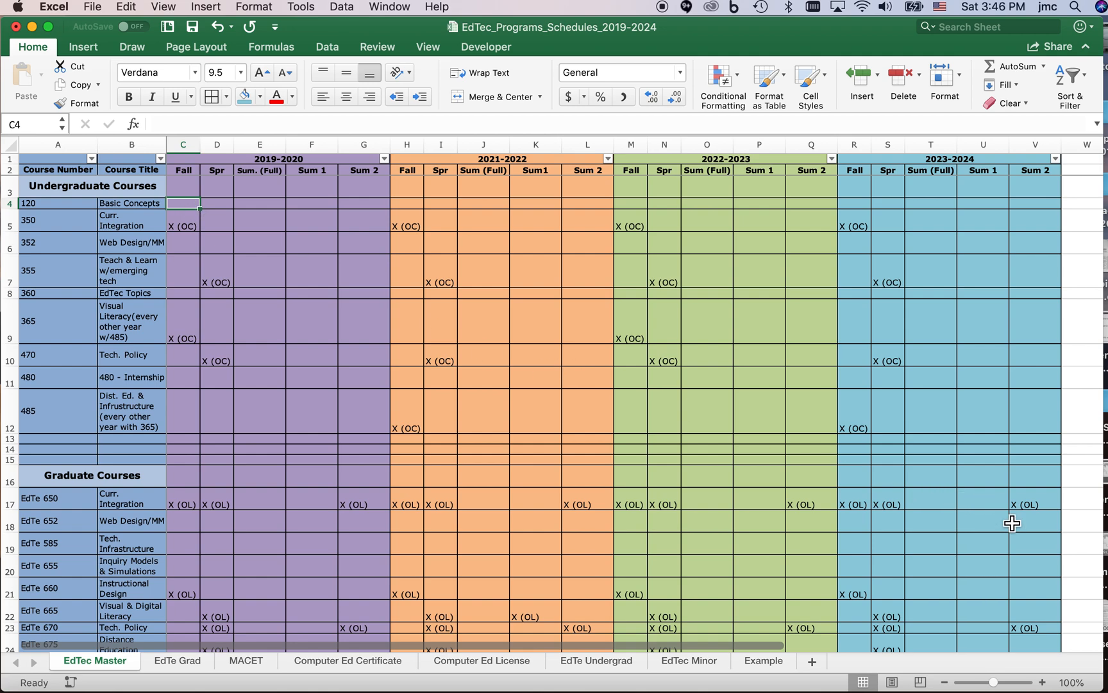
pyautogui.scroll(-5, 1012, 524)
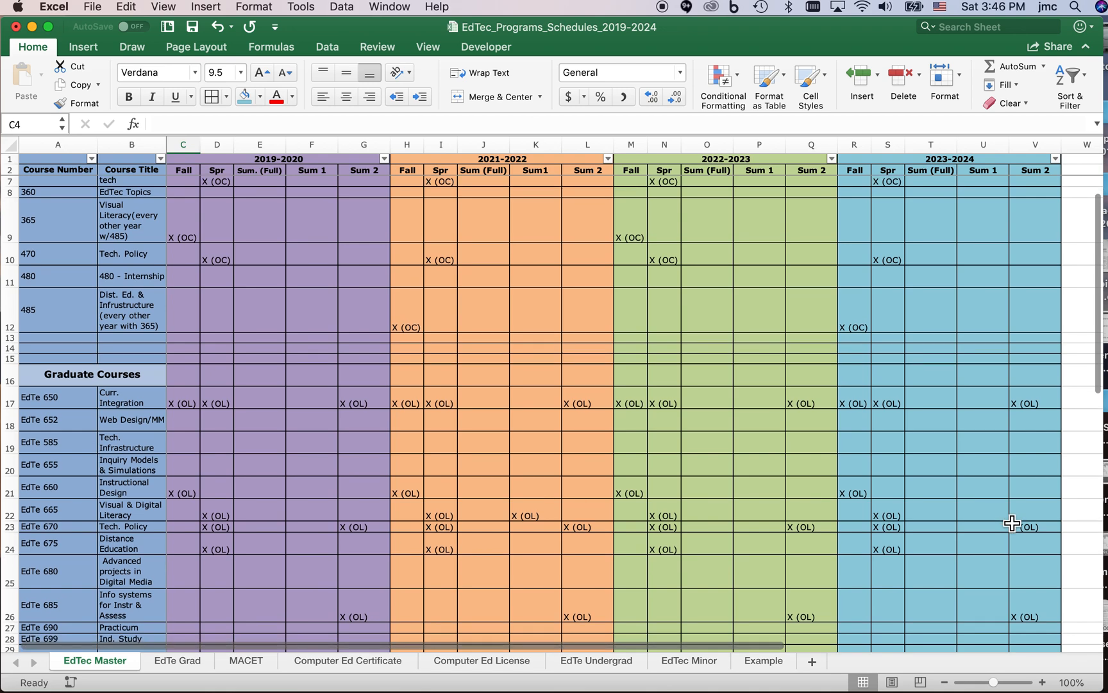
pyautogui.scroll(-1, 1012, 524)
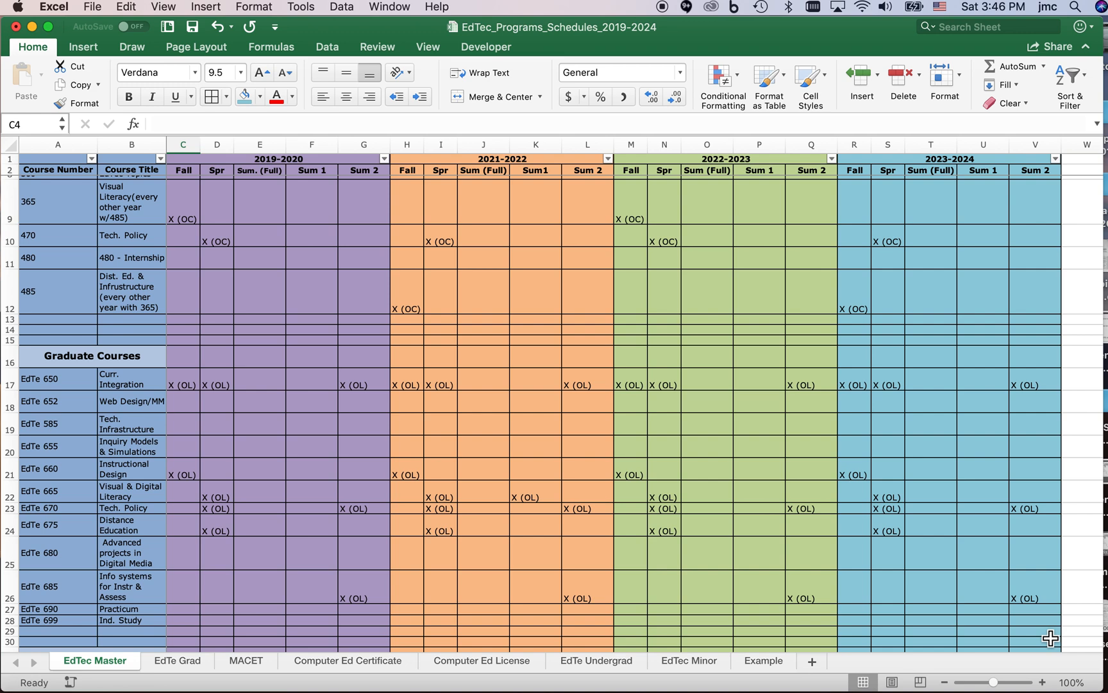
pyautogui.keyDown('shift'); pyautogui.click(1050, 637); pyautogui.keyUp('shift')
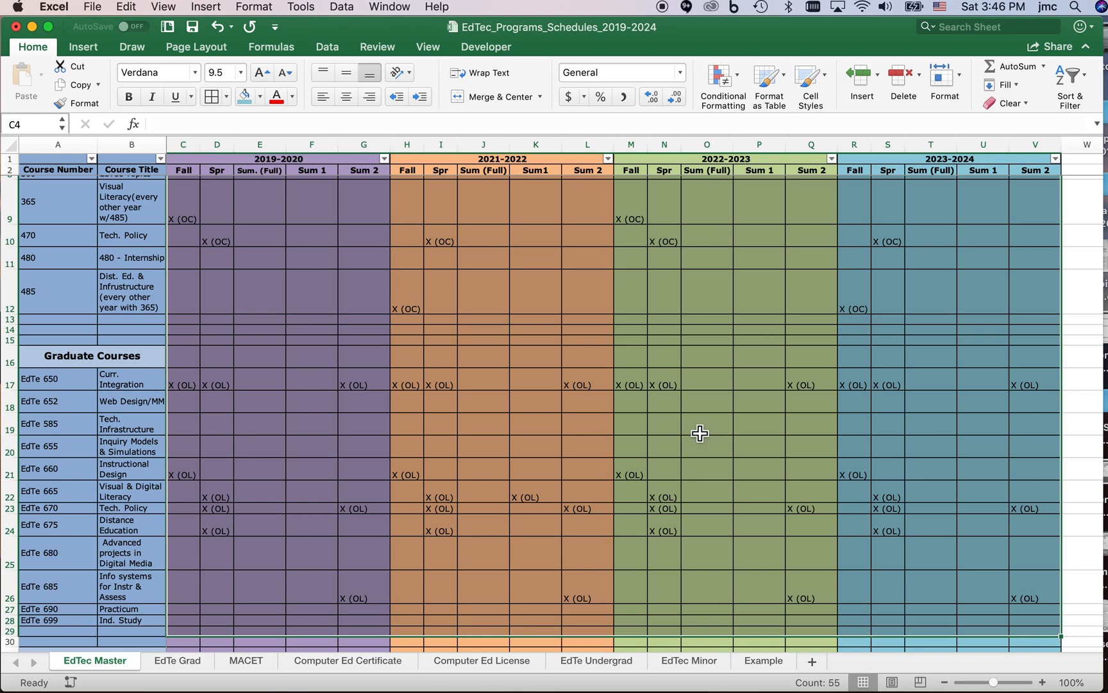
pyautogui.click(136, 9)
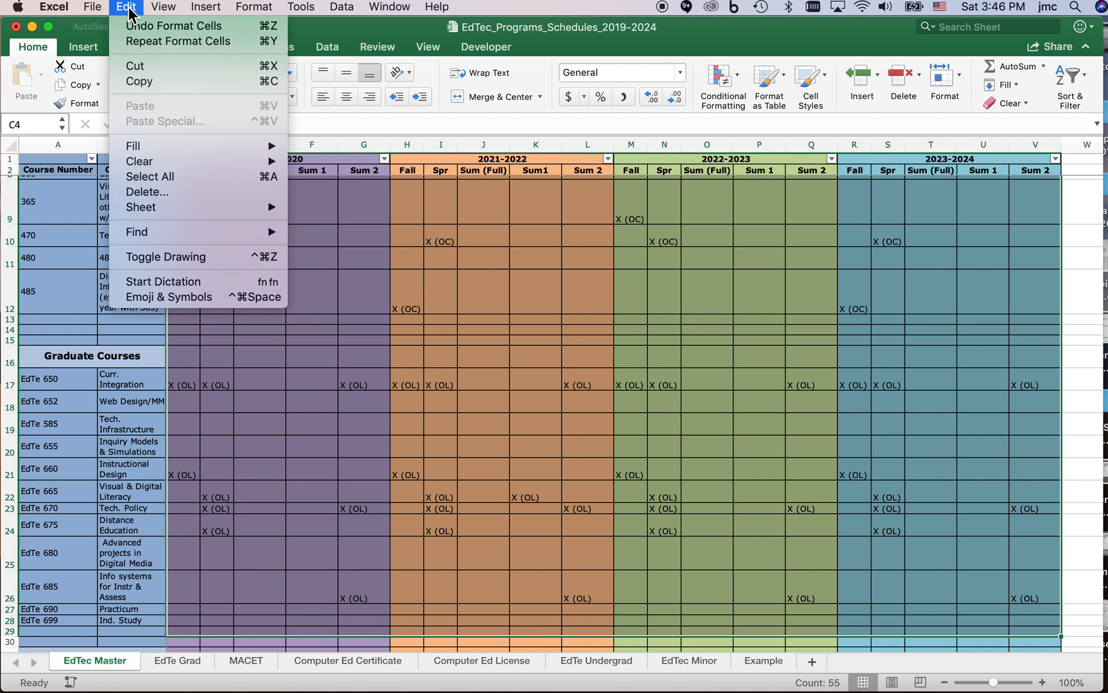
pyautogui.click(143, 83)
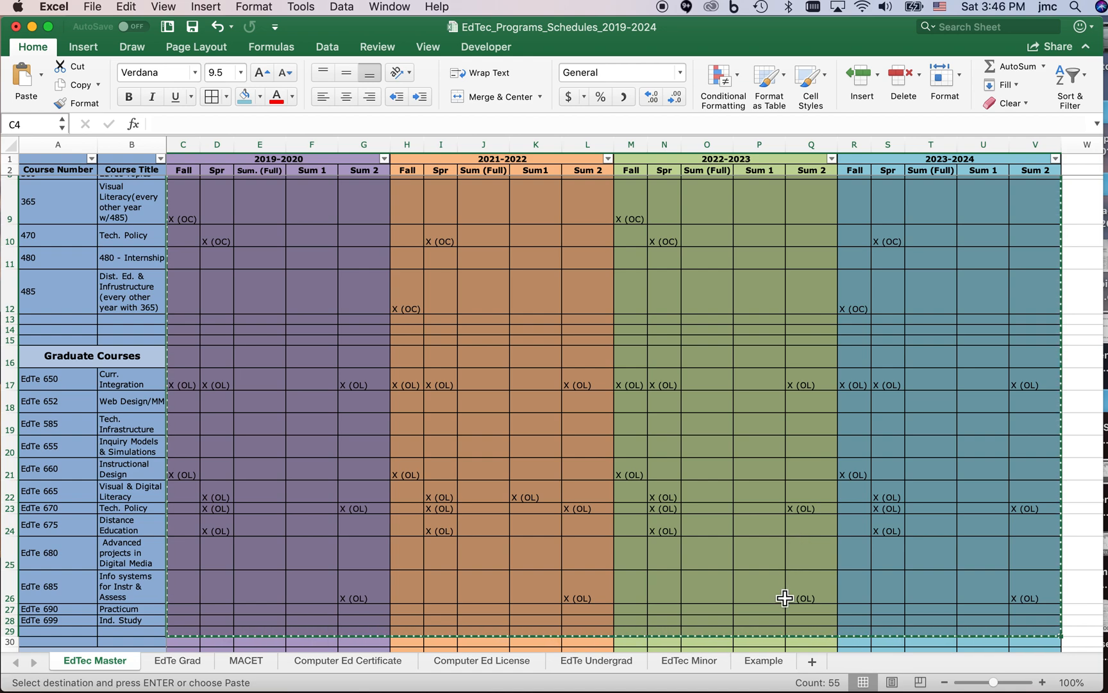
# Paste the copied range into the Example sheet starting at cell C4, as links to the EdTec Master sheet.
pyautogui.click(764, 662)
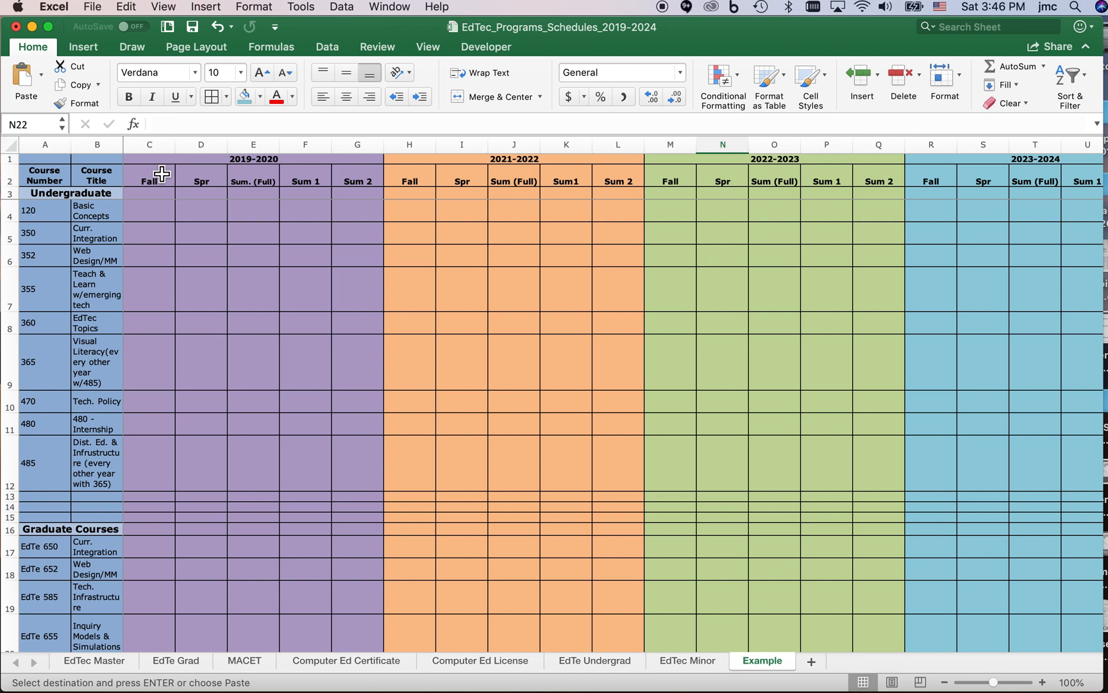
pyautogui.click(96, 9)
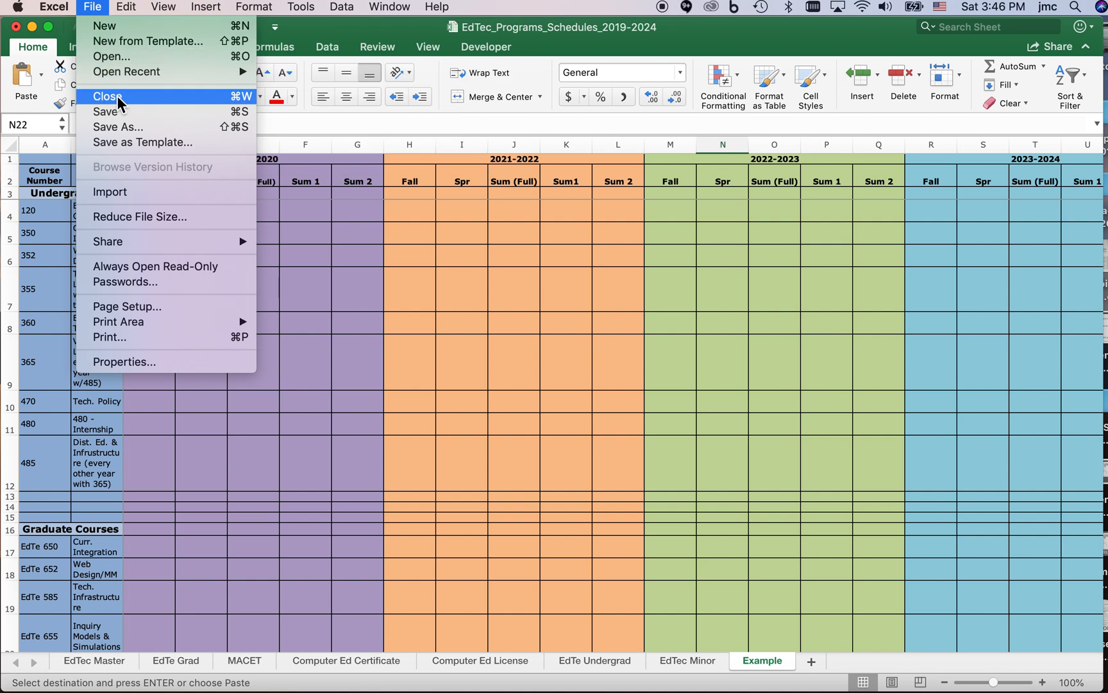
pyautogui.moveTo(125, 9)
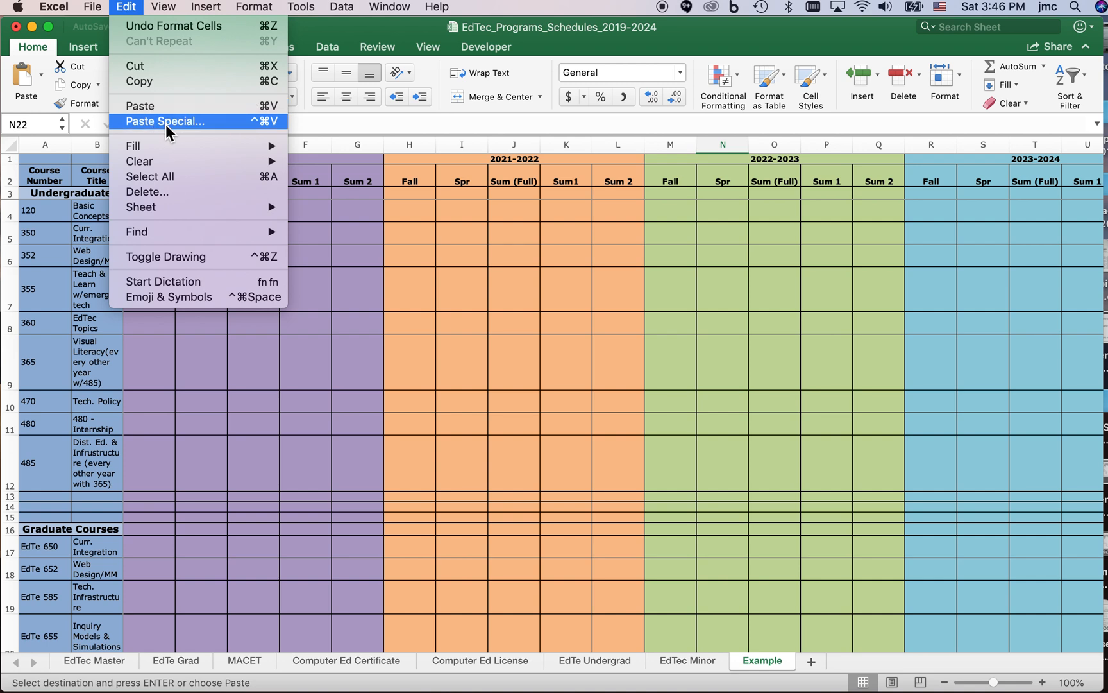
pyautogui.click(286, 458)
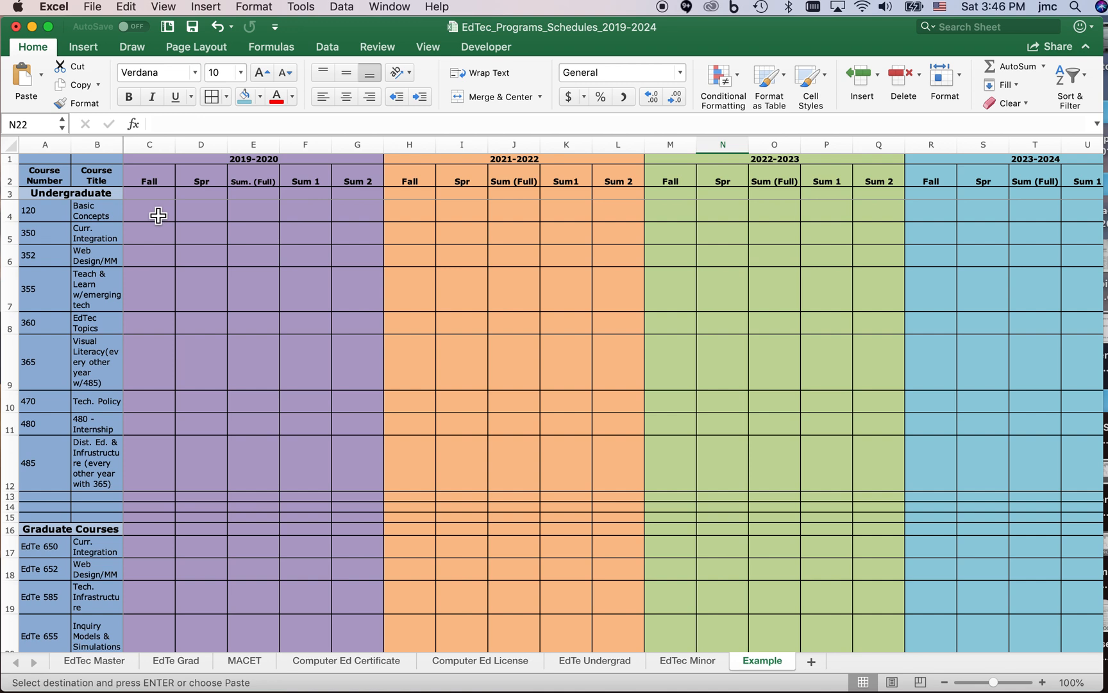
pyautogui.rightClick(157, 216)
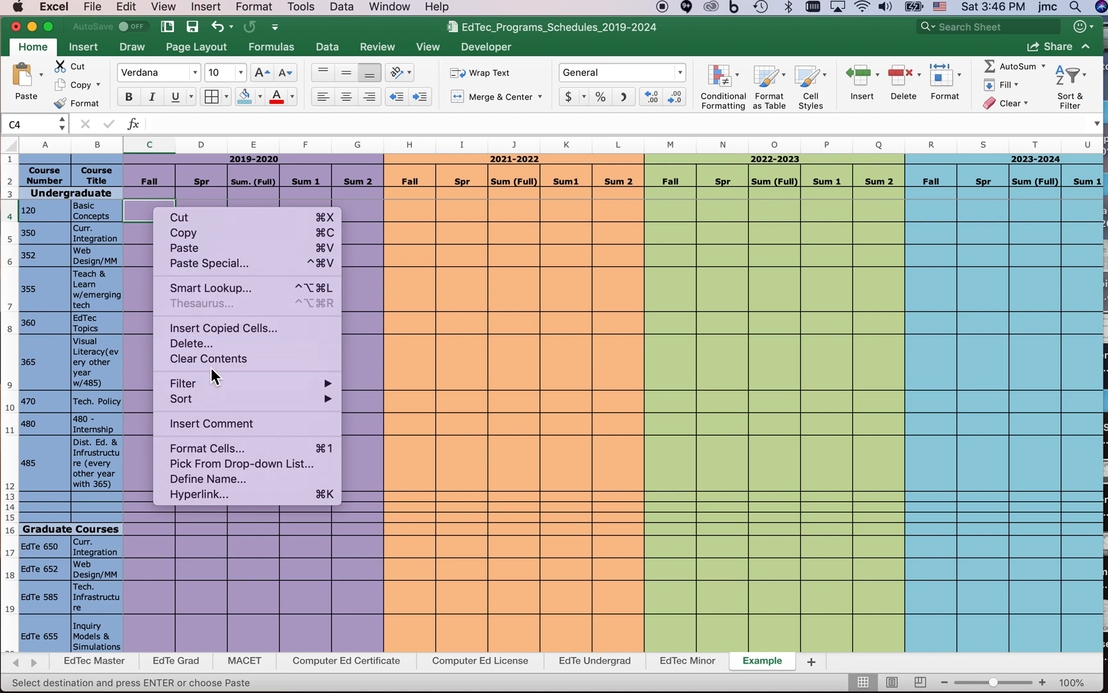
pyautogui.click(218, 261)
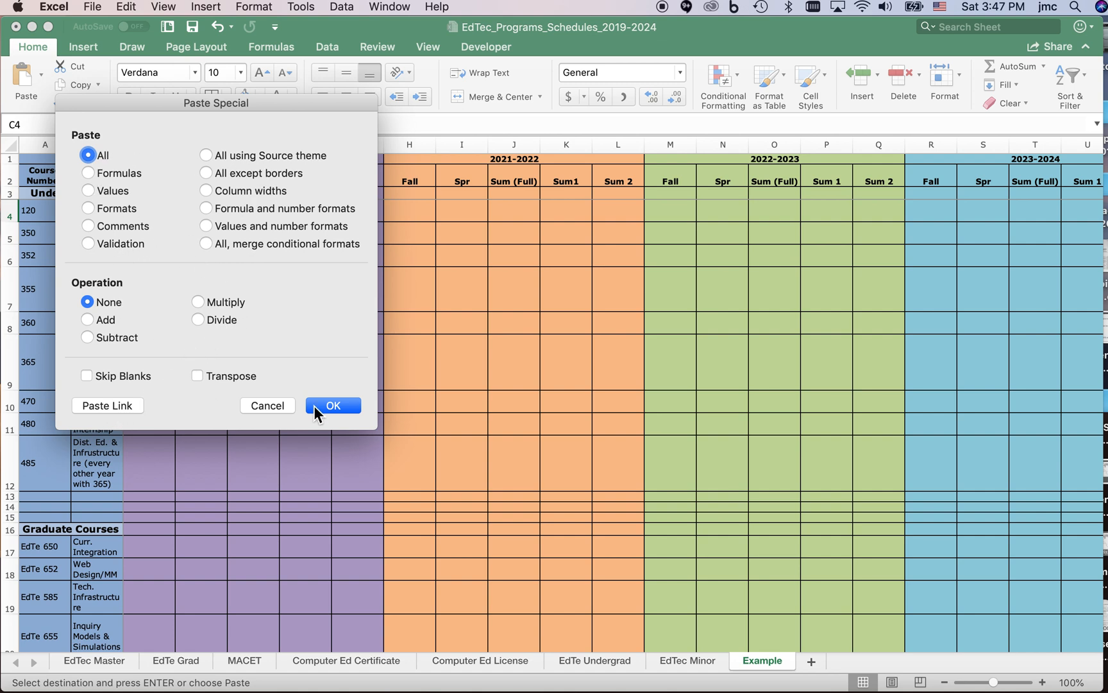
pyautogui.click(105, 405)
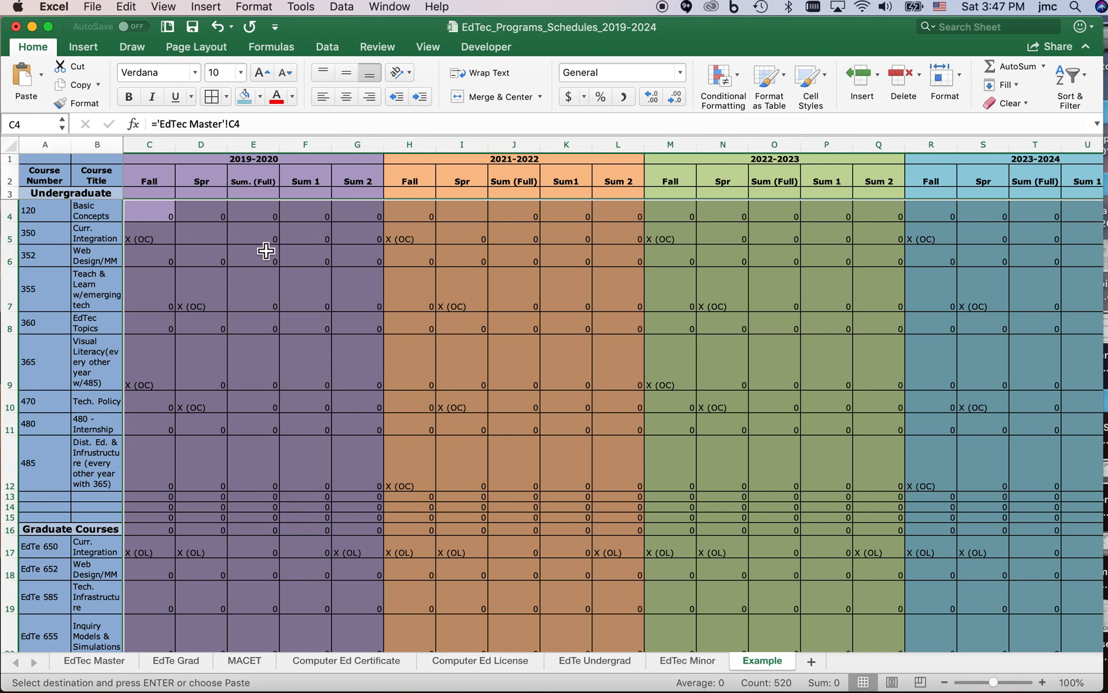
# Apply the custom number format "General;;" to the pasted range on the Example sheet.
pyautogui.rightClick(203, 226)
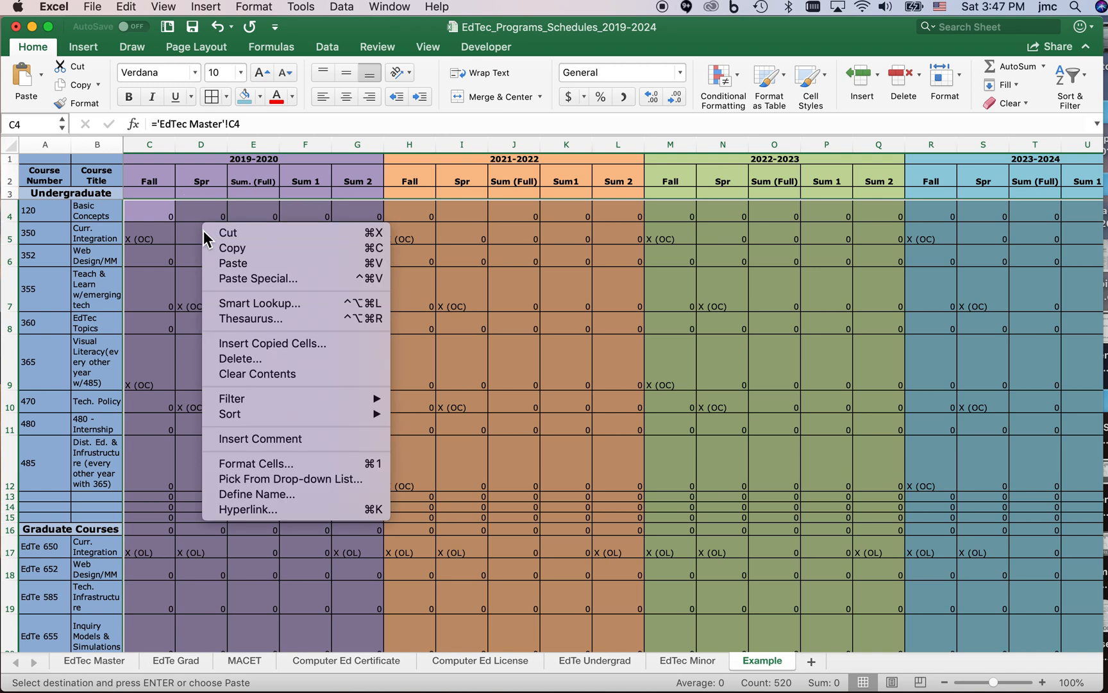
pyautogui.click(241, 463)
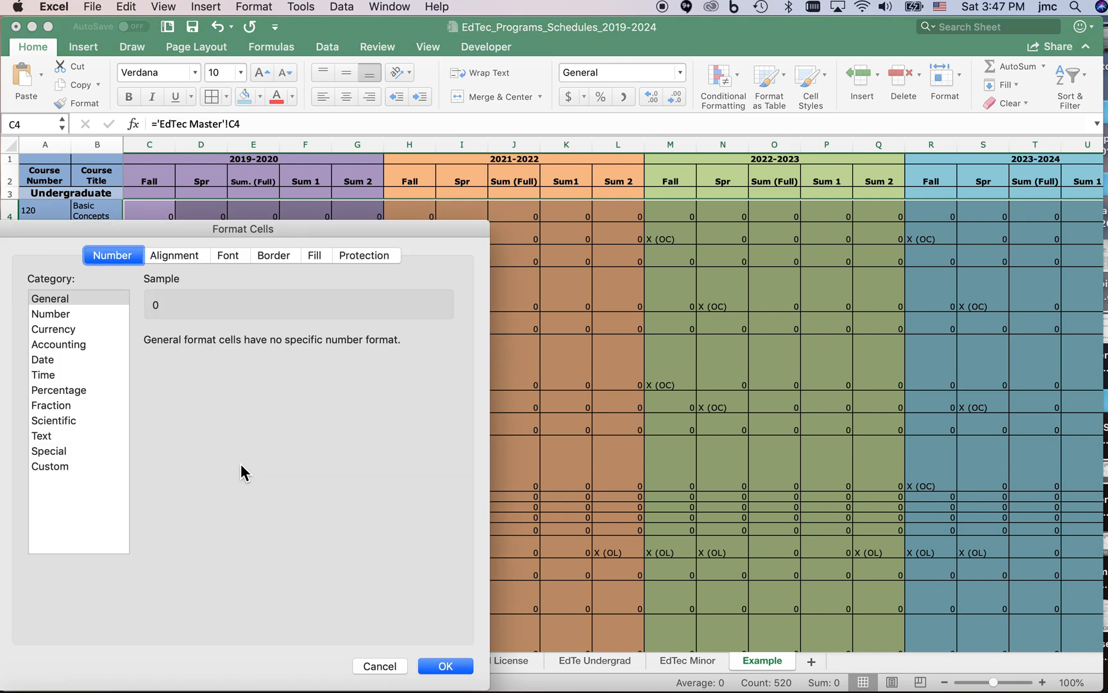
pyautogui.click(56, 466)
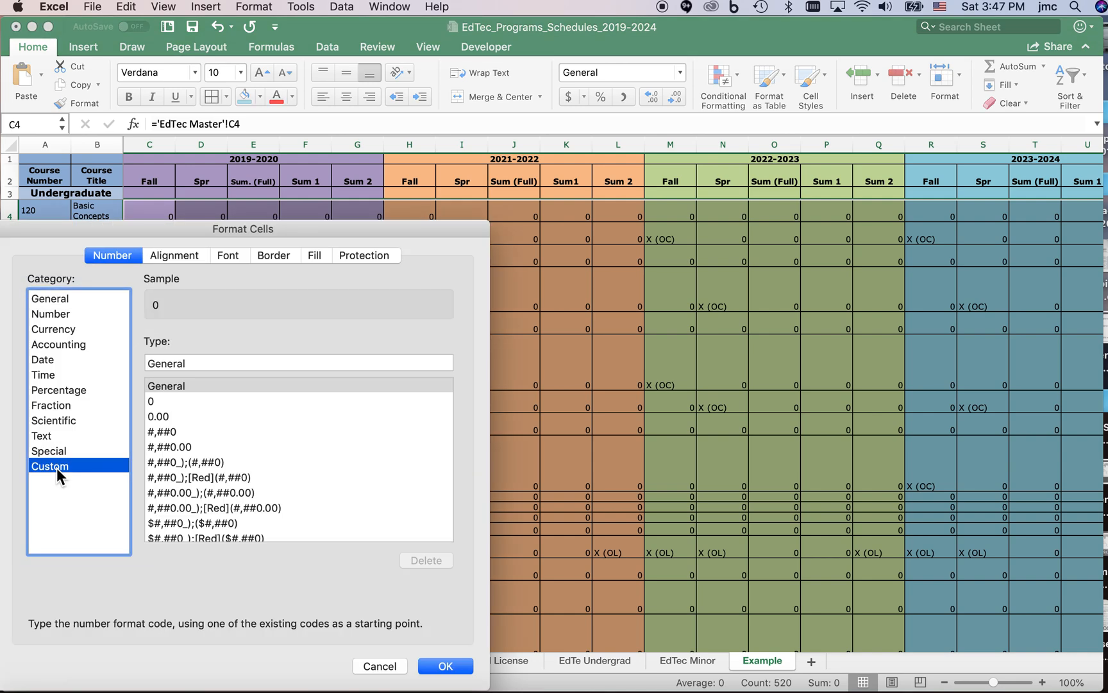
pyautogui.click(193, 361)
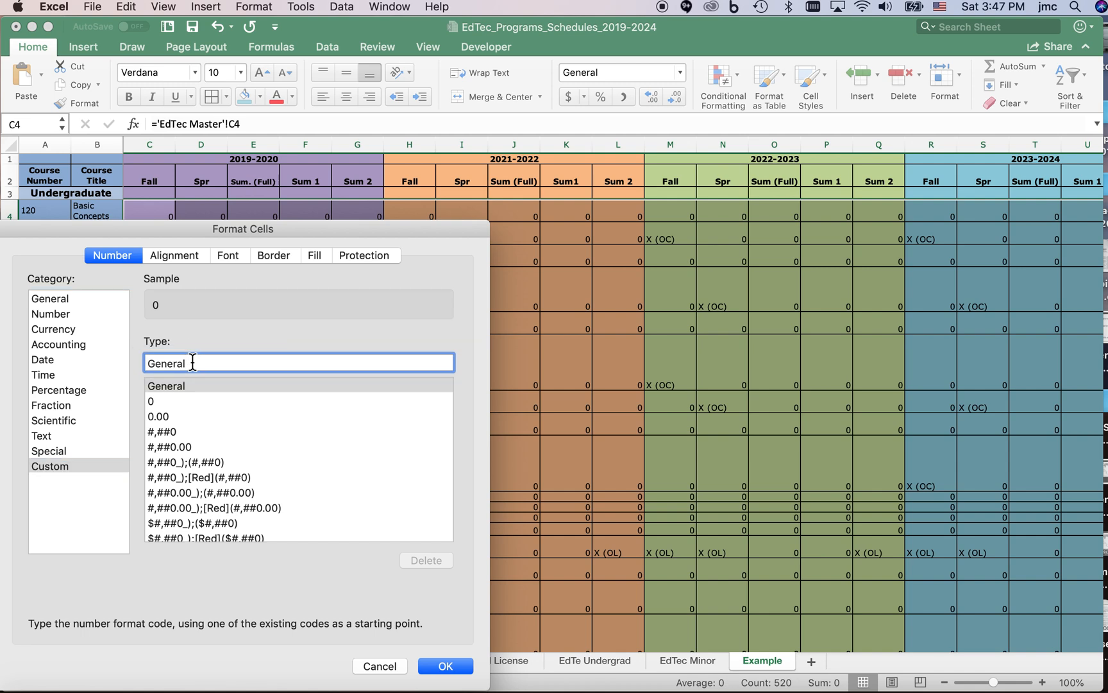
pyautogui.write(';;')
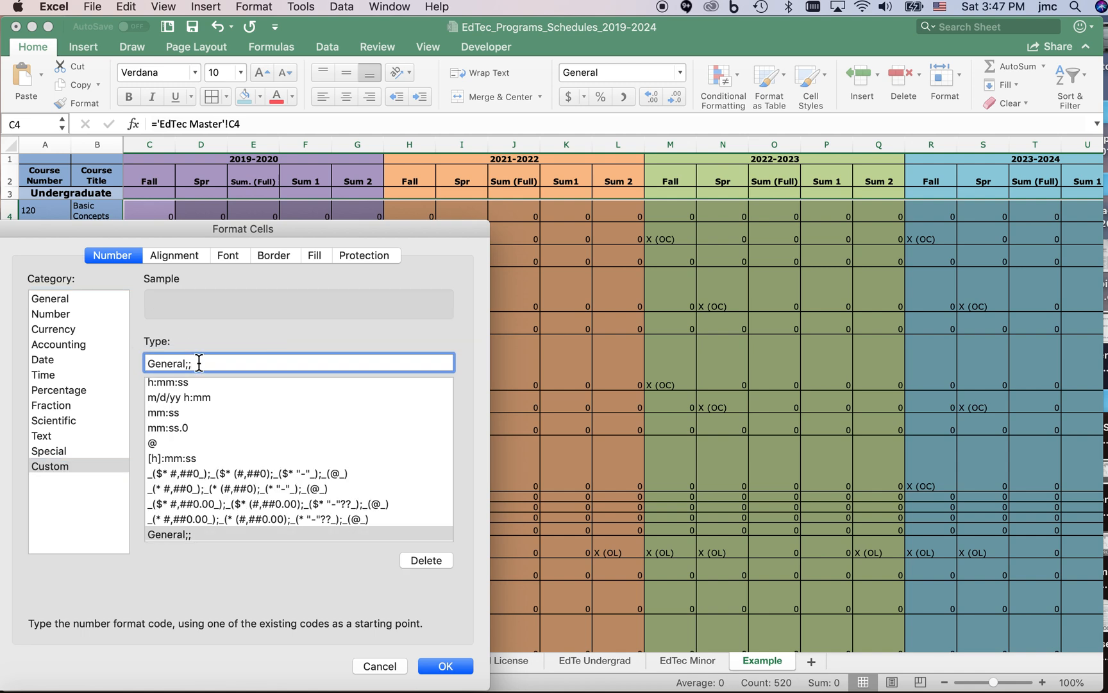
pyautogui.click(448, 671)
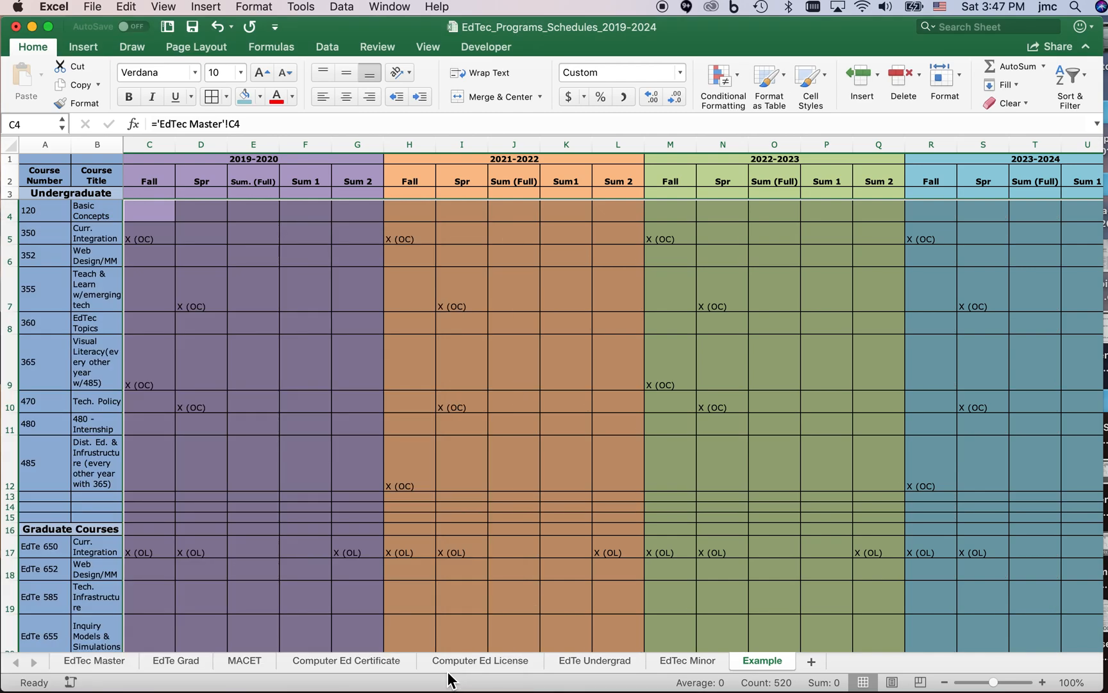
# Check the linked undergraduate and graduate course entries across the Example sheet.
pyautogui.scroll(-5, 575, 404)
pyautogui.hscroll(1, 575, 404)
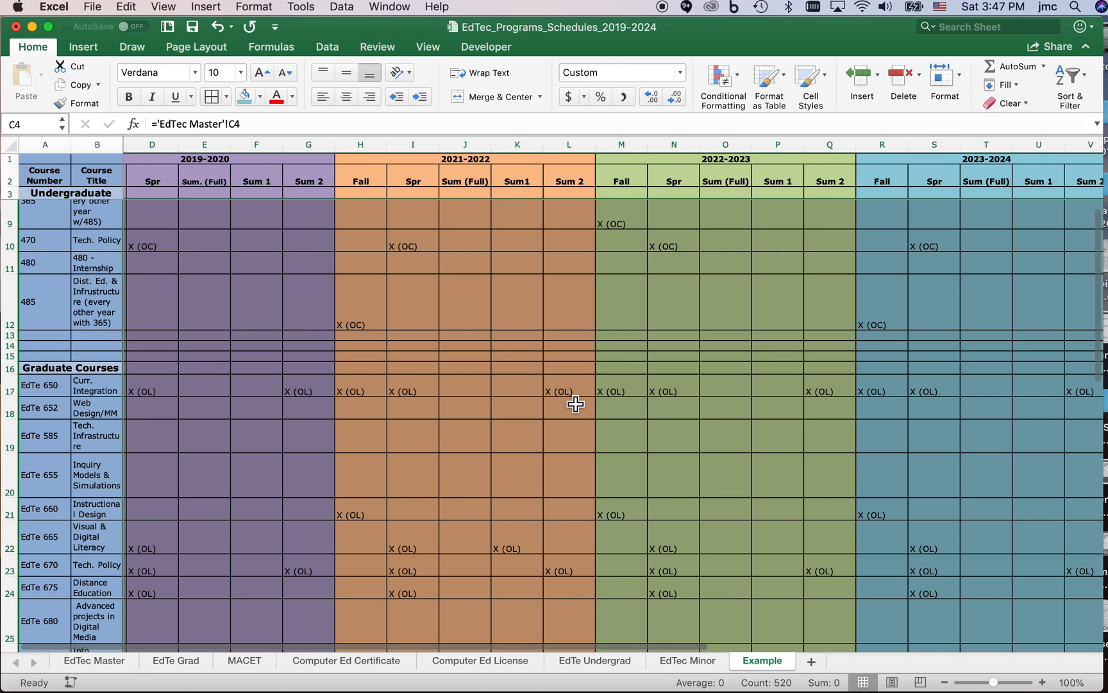
pyautogui.hscroll(-1, 575, 404)
pyautogui.scroll(3, 576, 404)
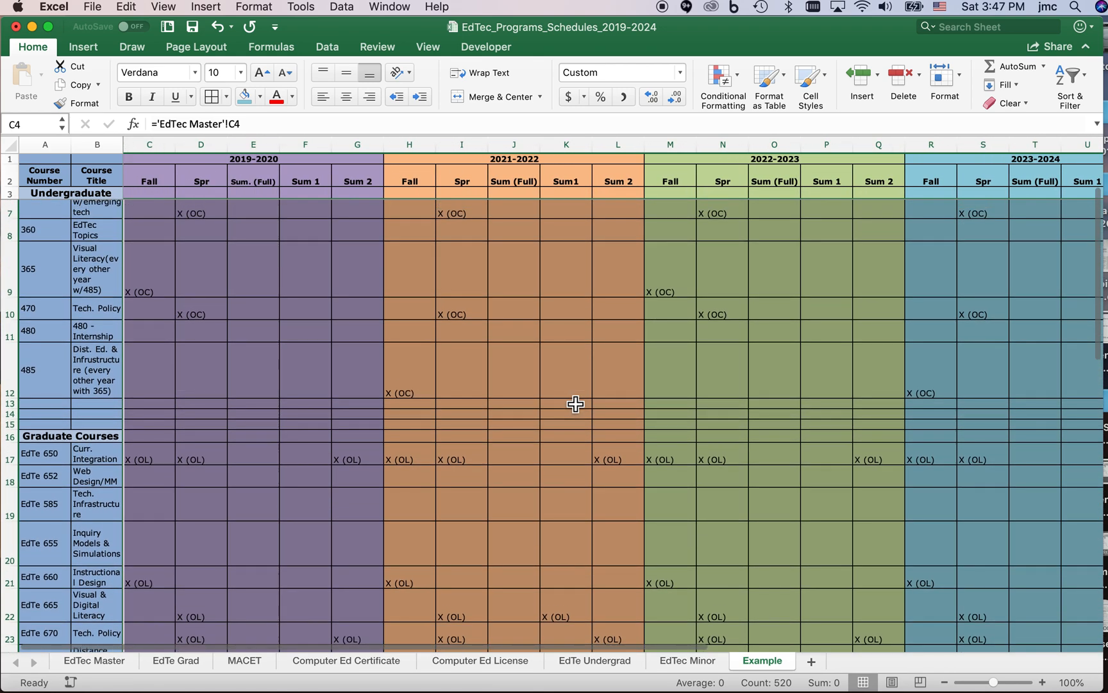
pyautogui.scroll(3, 575, 404)
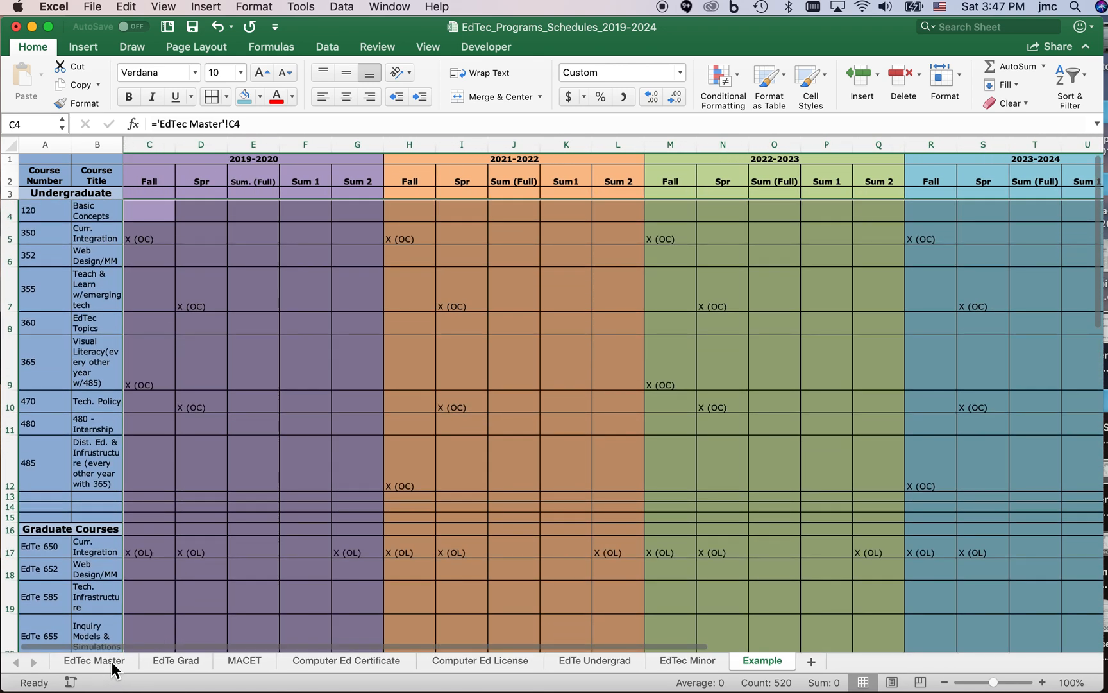
# Clear the range selections on the EdTec Master and Example sheets by selecting an empty cell outside each table.
pyautogui.click(94, 661)
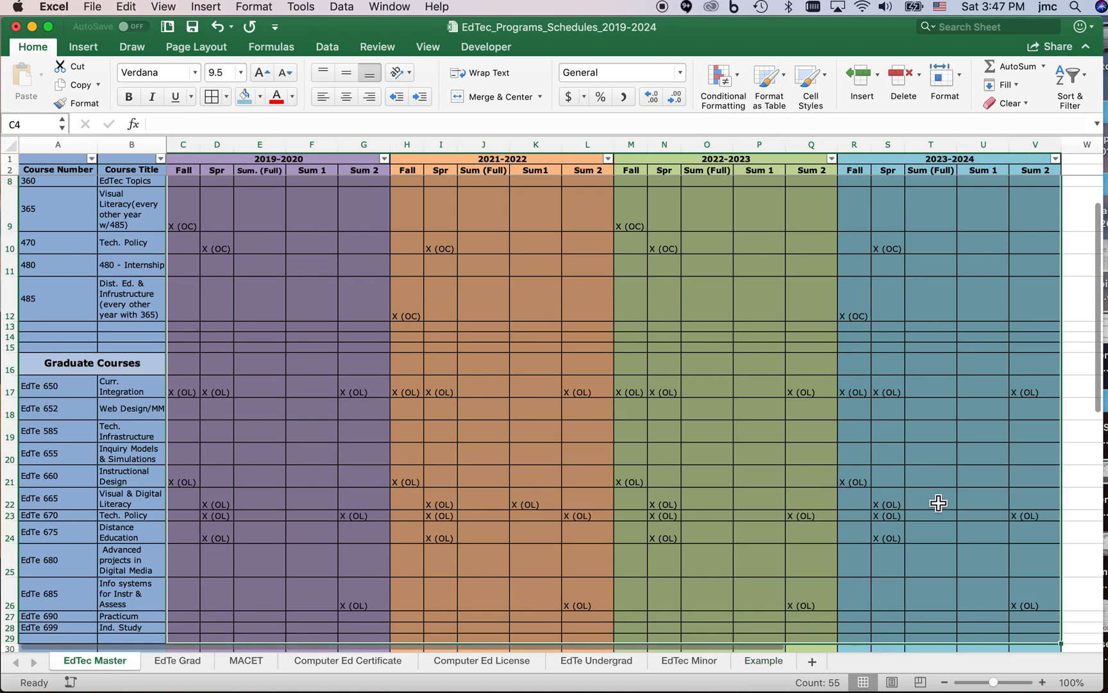
pyautogui.click(1087, 532)
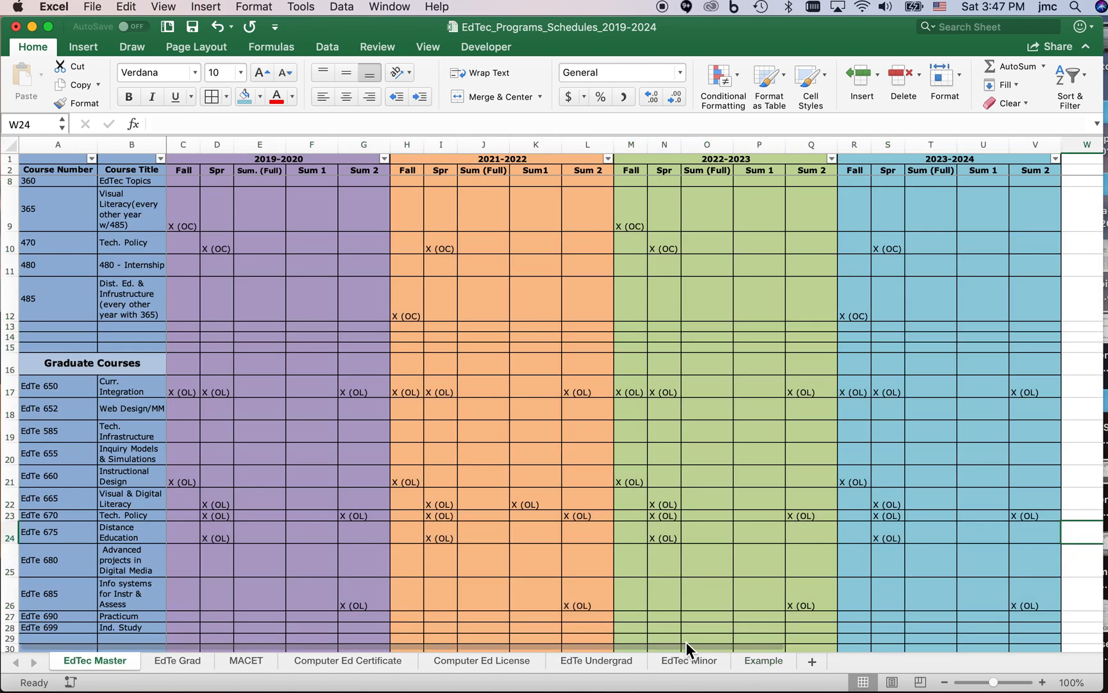
pyautogui.click(762, 661)
pyautogui.hscroll(5, 1063, 463)
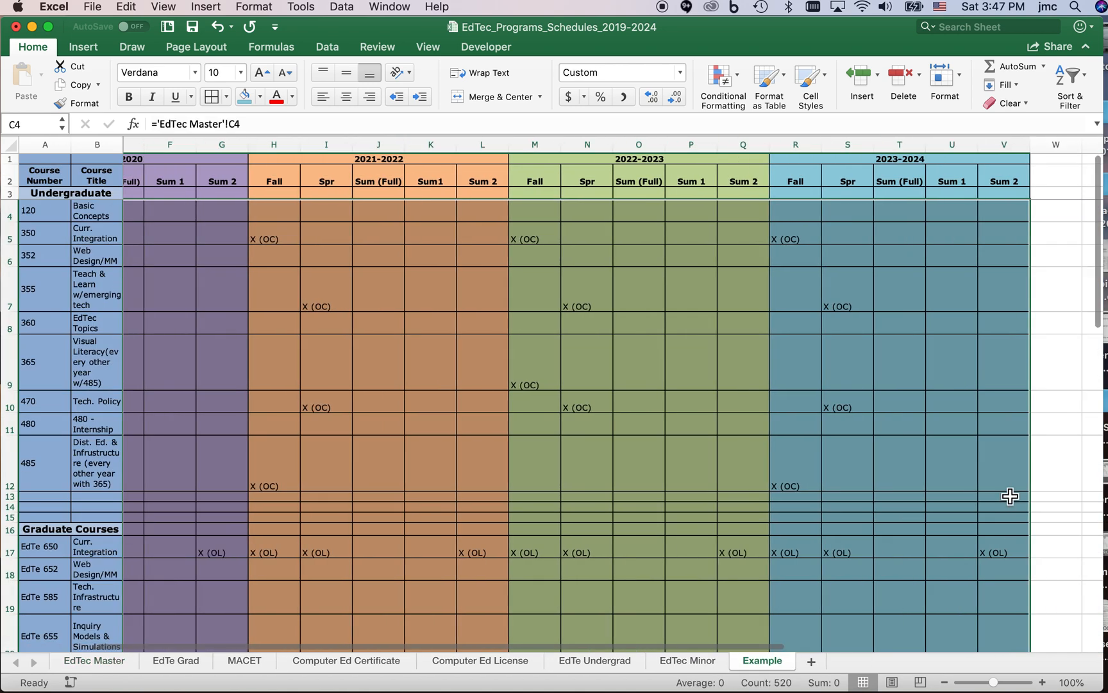
pyautogui.hscroll(5, 994, 498)
pyautogui.click(940, 500)
pyautogui.hscroll(-10, 642, 558)
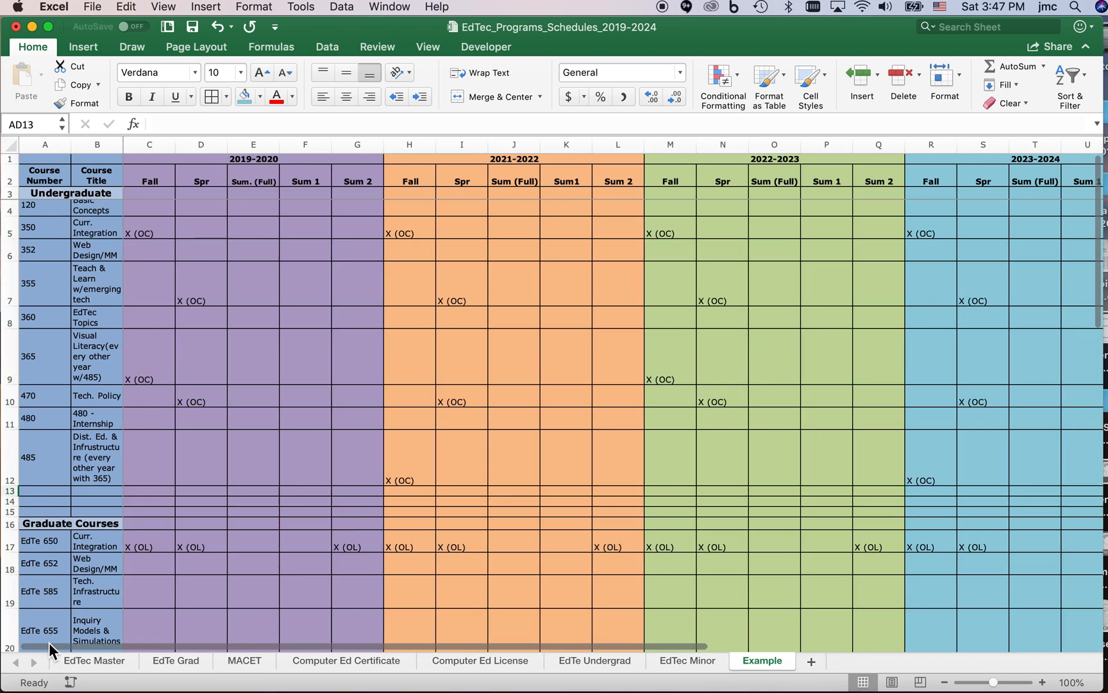
# Enter "THIS IS AWESOME!!!!" in cell E13 of the EdTec Master sheet and check row 13 of the Example sheet for it.
pyautogui.click(87, 663)
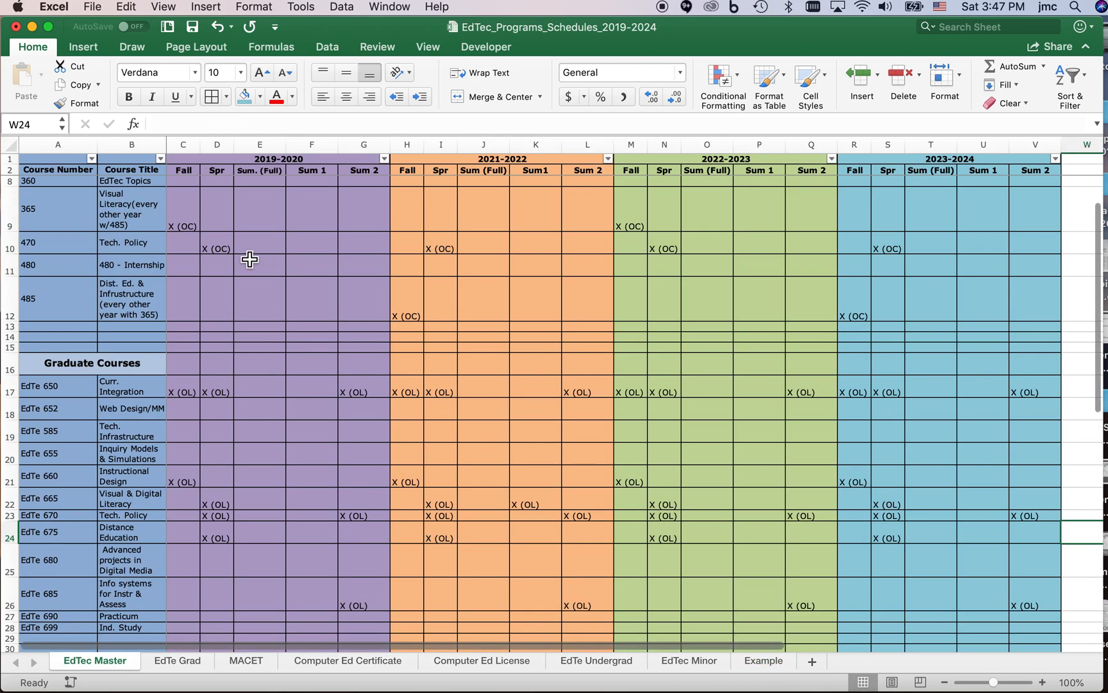
pyautogui.click(223, 327)
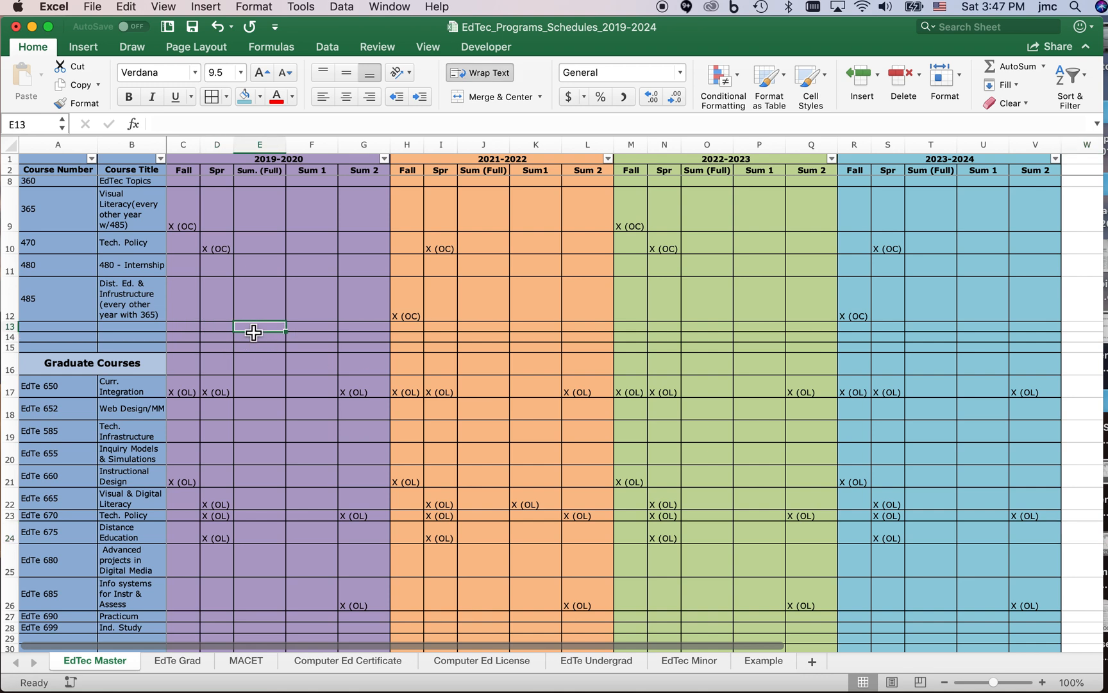
pyautogui.write('TH')
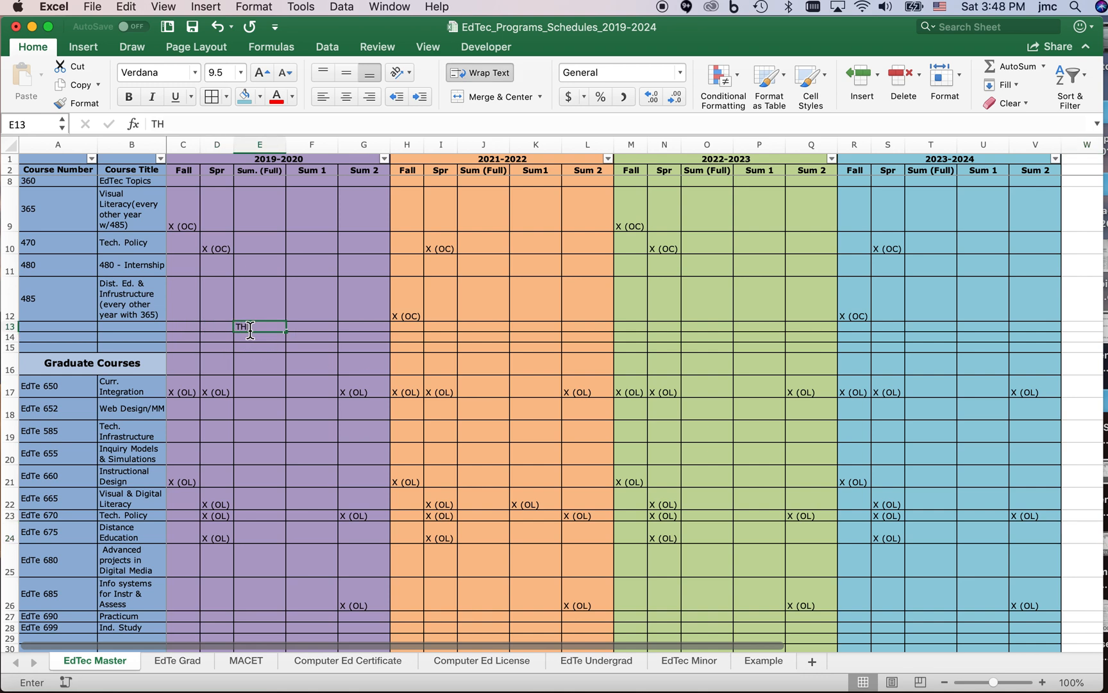
pyautogui.write('IS IS AWESOME!!!!')
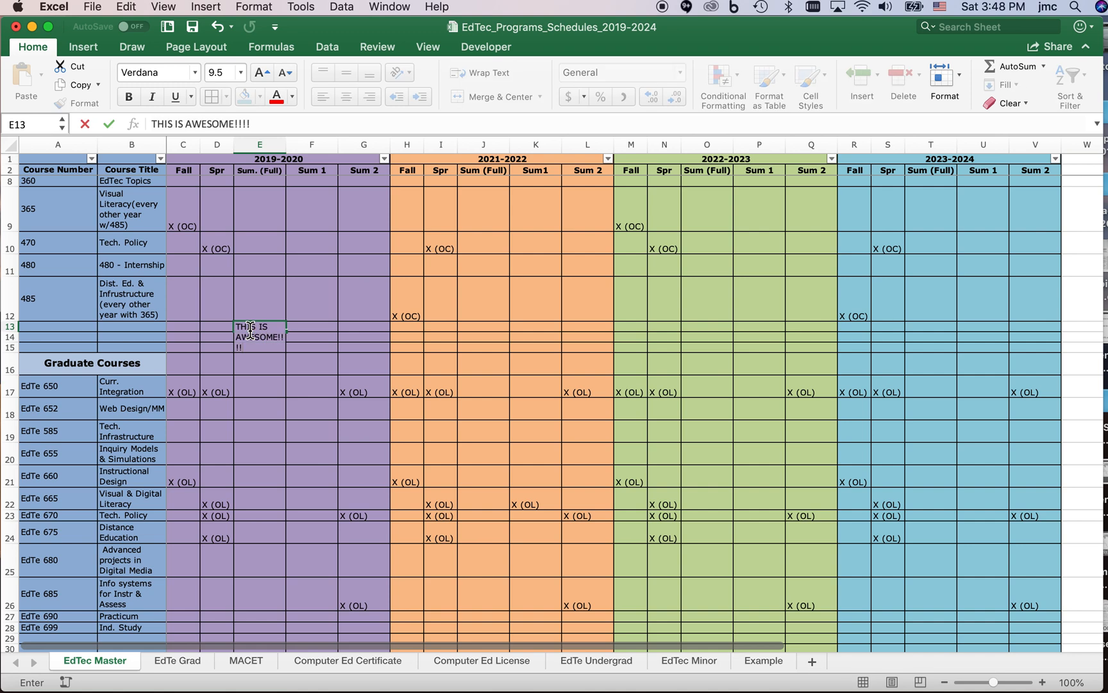
pyautogui.press('Return')
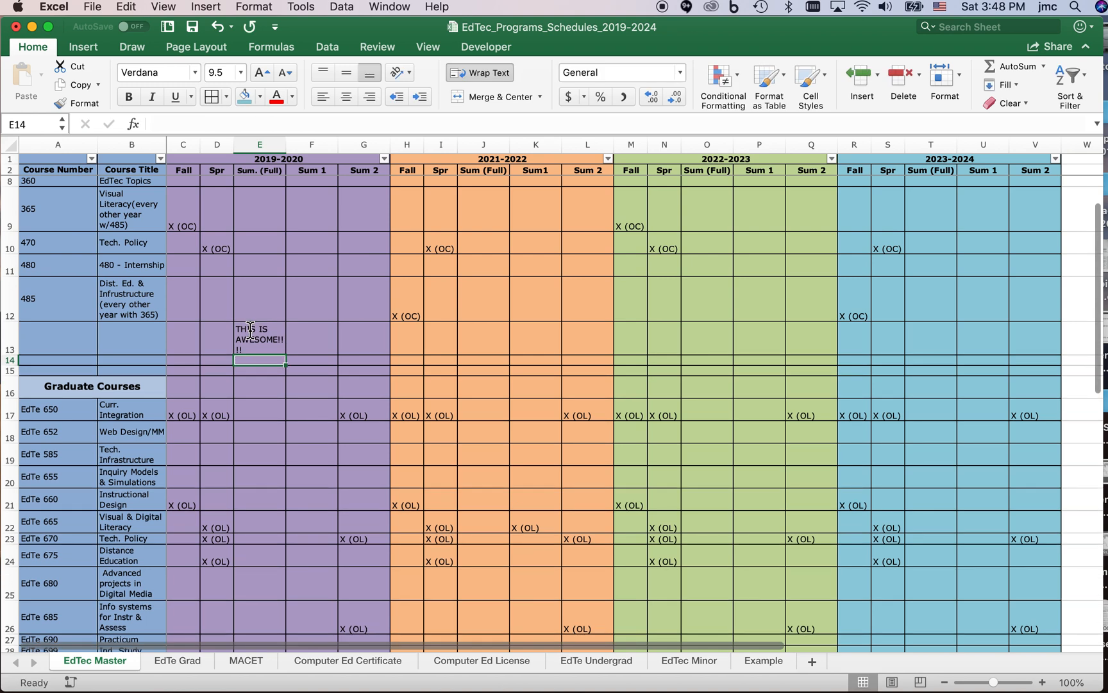
pyautogui.click(761, 659)
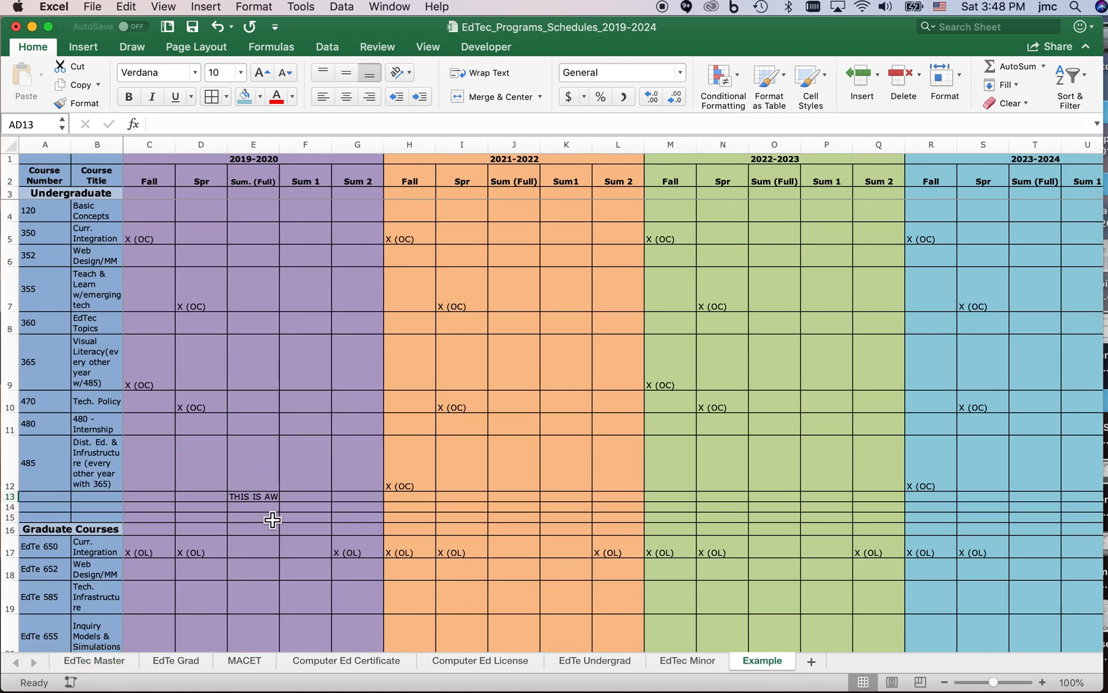
pyautogui.click(273, 498)
pyautogui.click(272, 518)
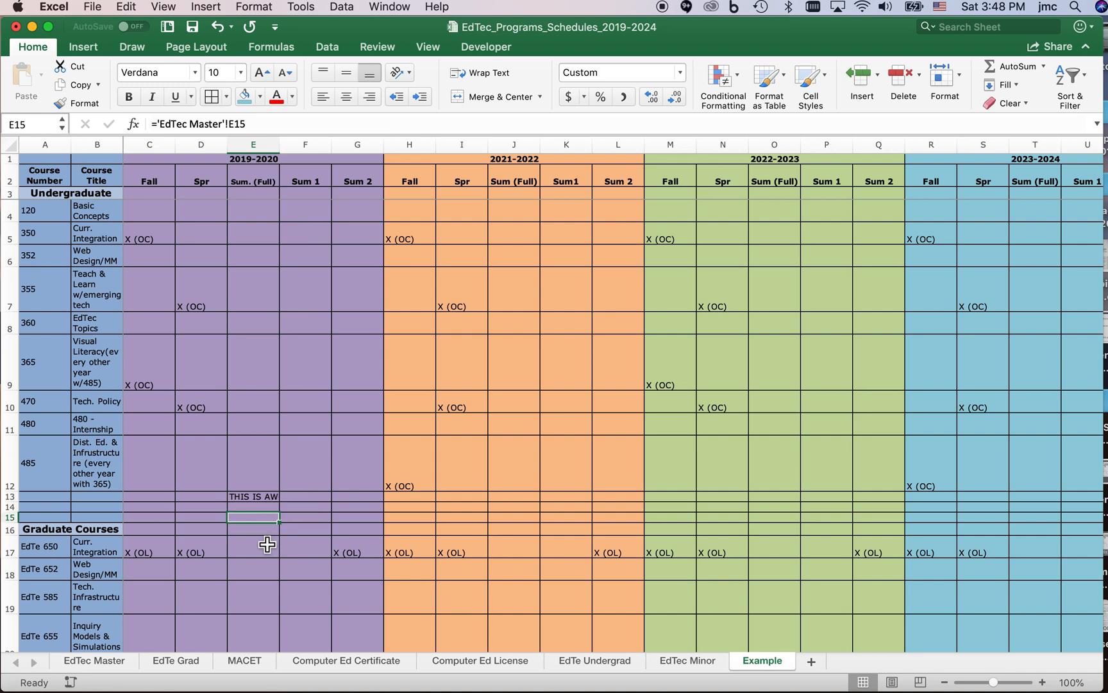
# Enter "X OL" for course 350 under 2019-2020 Sum 1 on the EdTec Master sheet and check the matching Example sheet cell.
pyautogui.click(111, 661)
pyautogui.scroll(3, 262, 257)
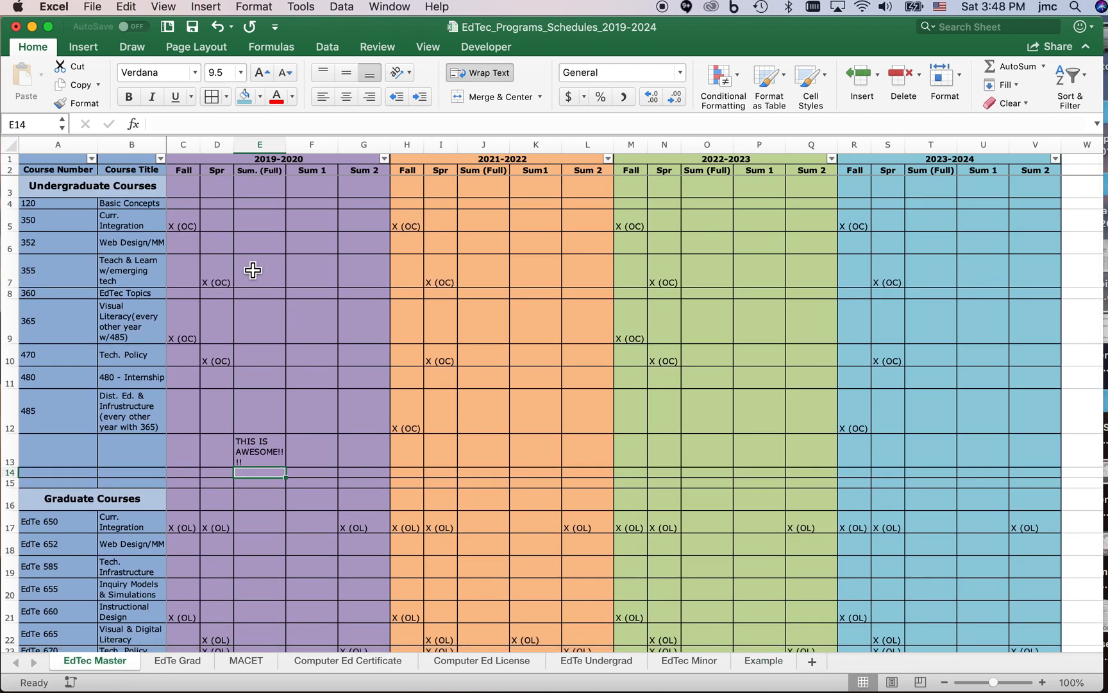
pyautogui.click(318, 231)
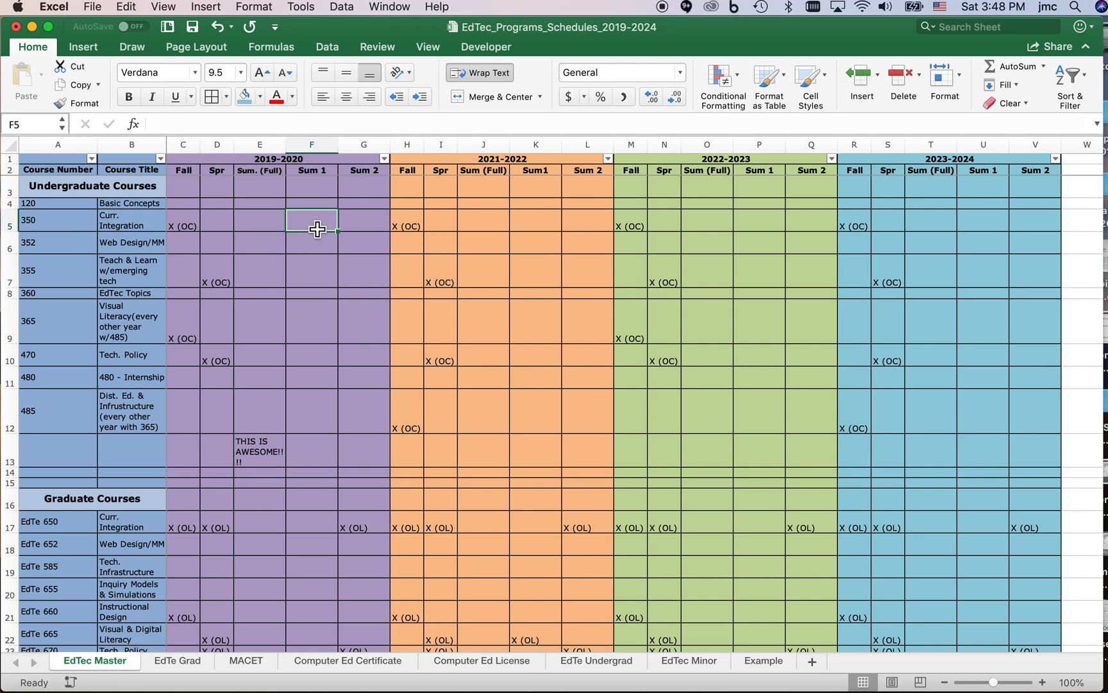
pyautogui.write('X OL')
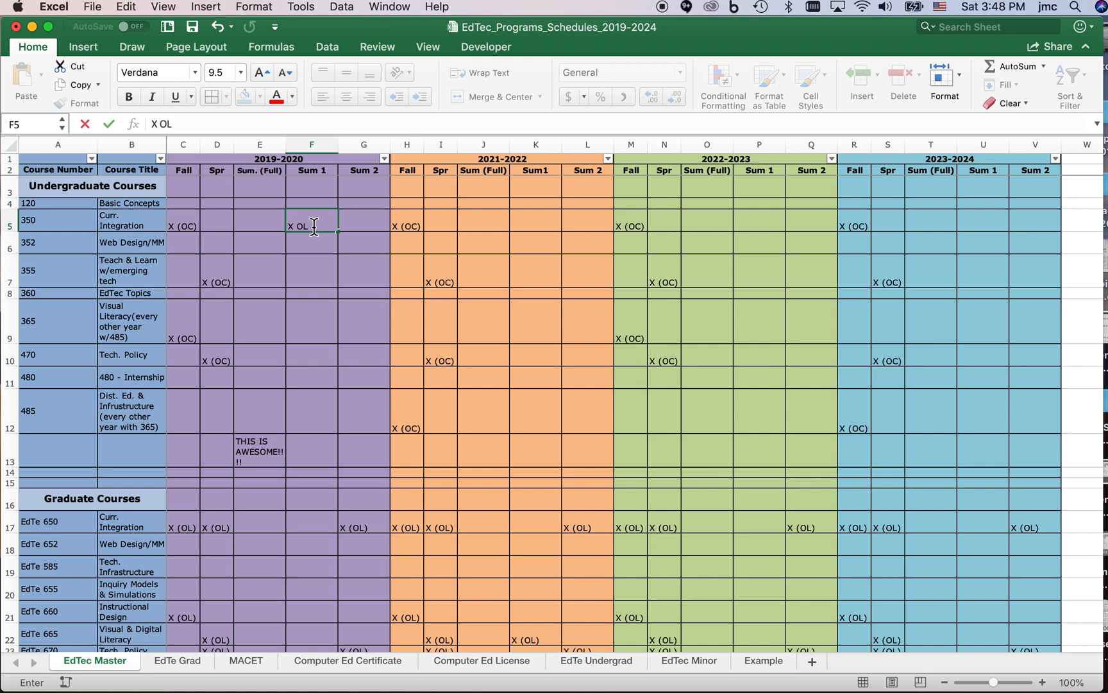
pyautogui.click(335, 249)
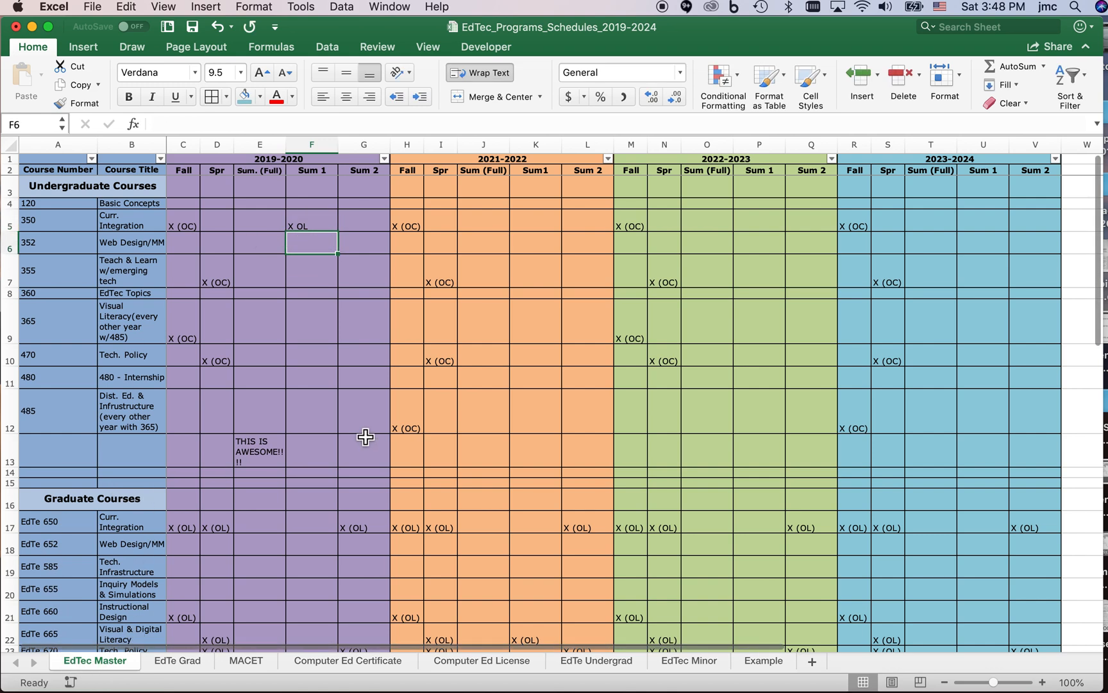
pyautogui.rightClick(760, 660)
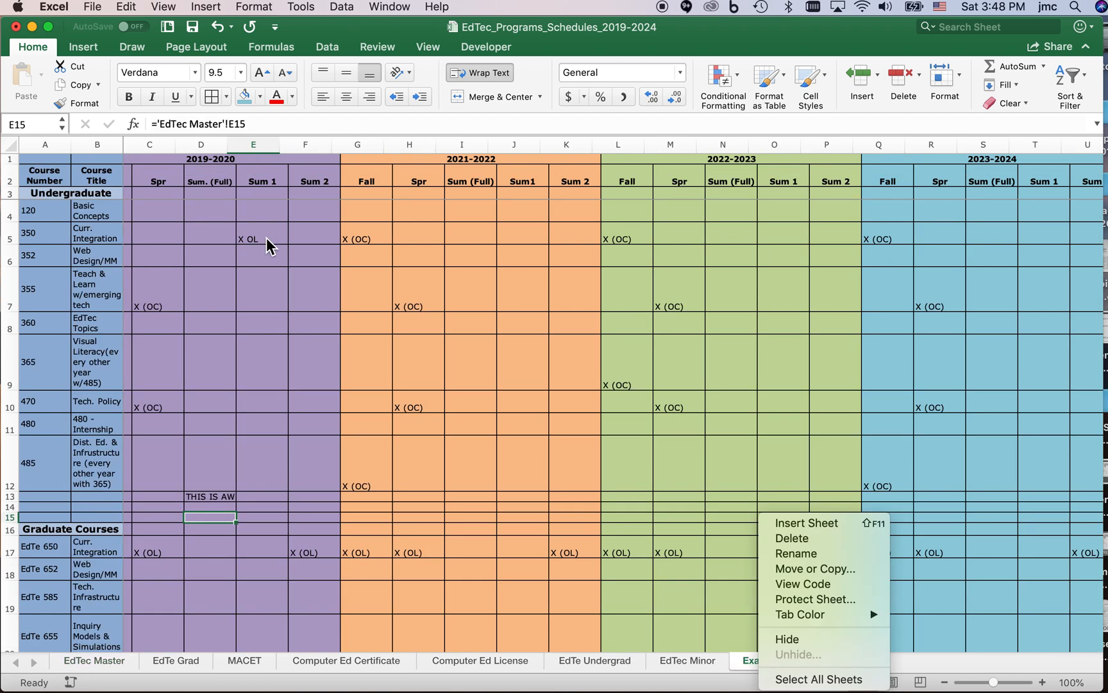
pyautogui.click(305, 299)
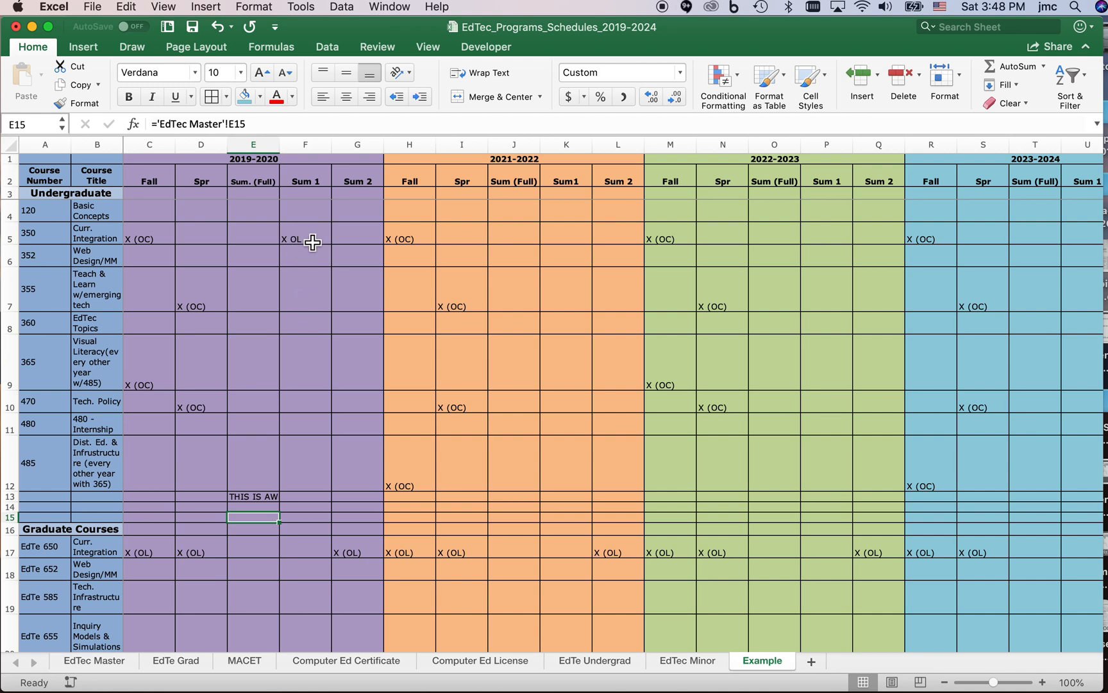
pyautogui.click(324, 244)
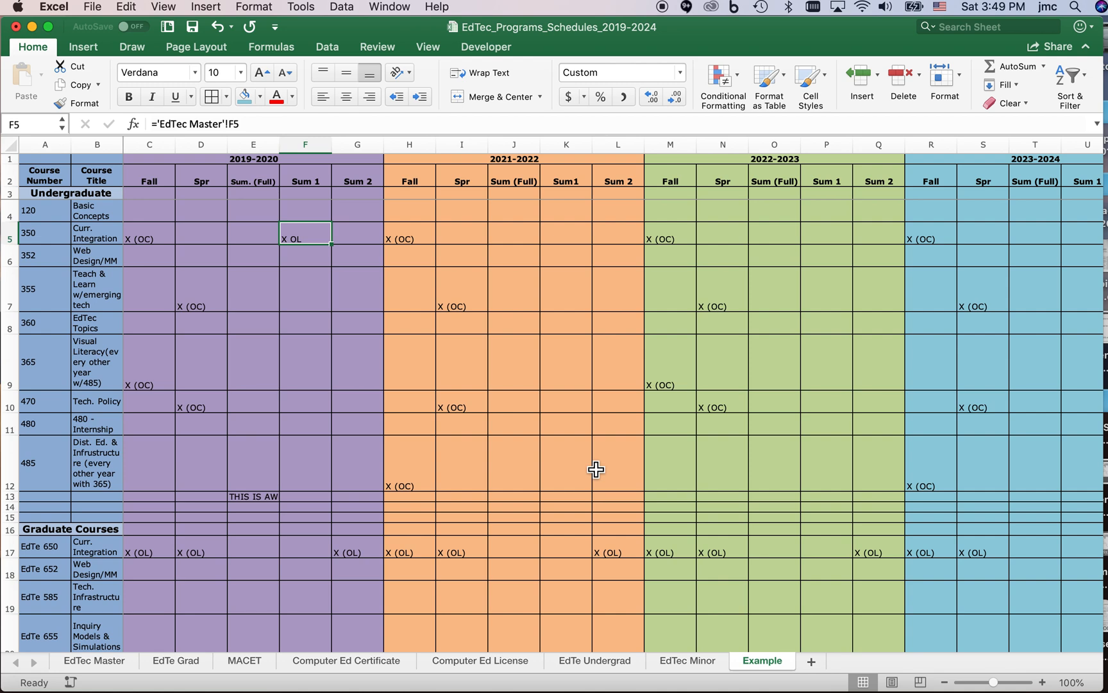
# Enter "THIS IS REALLY AWESOME!!!" in cell E29 of the EdTec Master sheet, below the graduate courses.
pyautogui.click(115, 660)
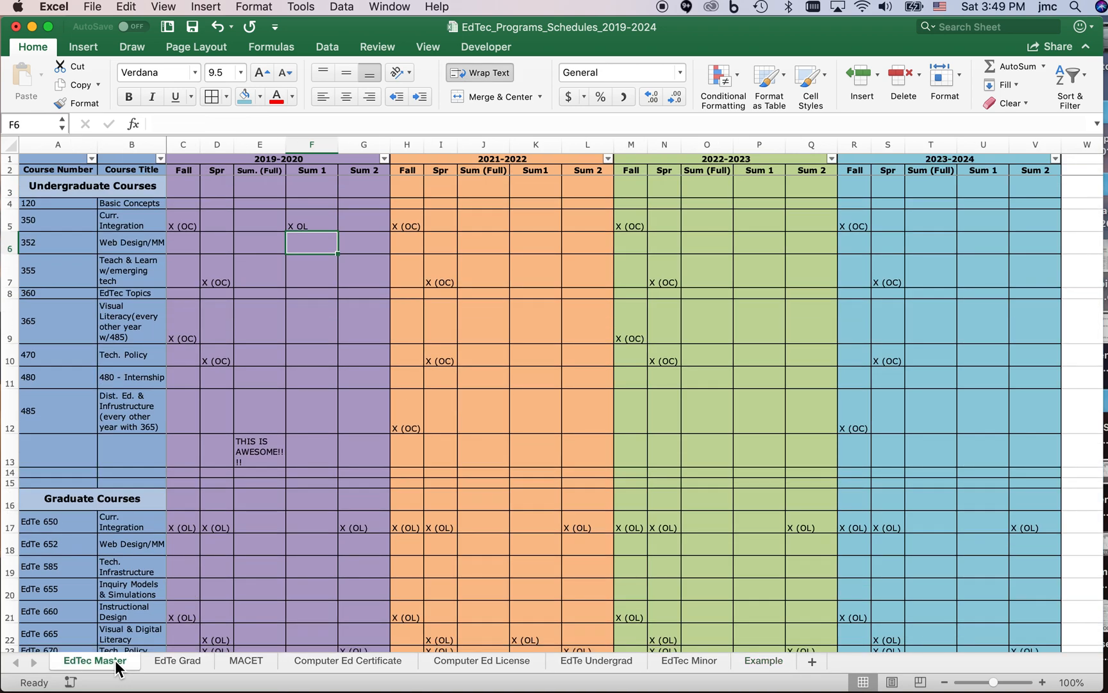
pyautogui.click(173, 661)
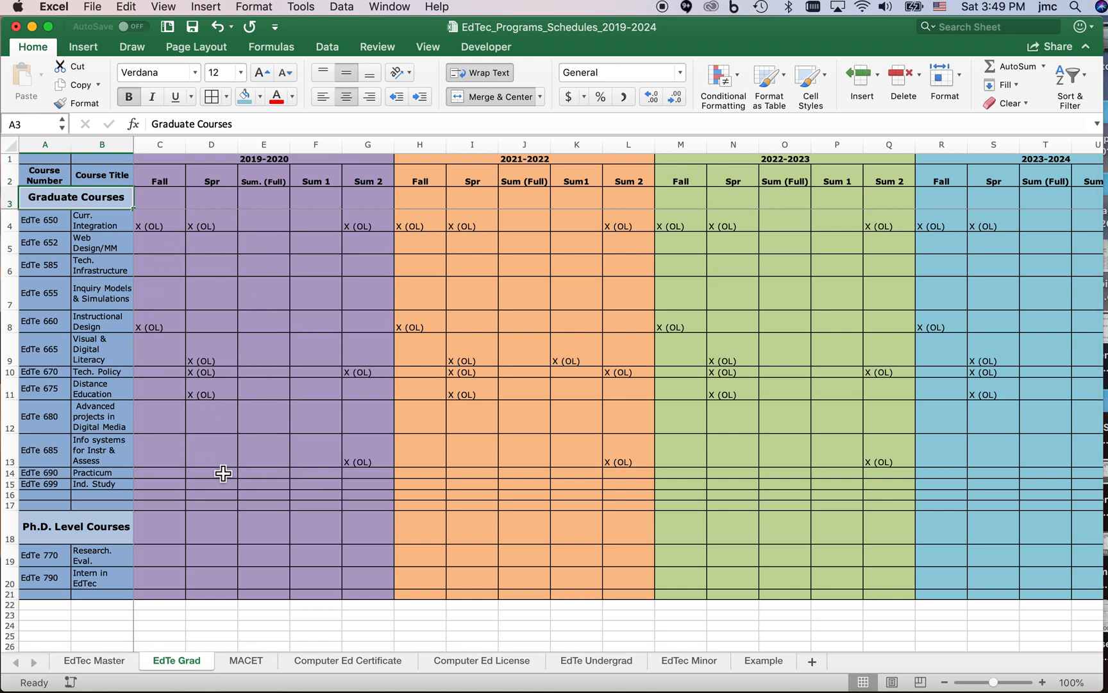
pyautogui.click(113, 667)
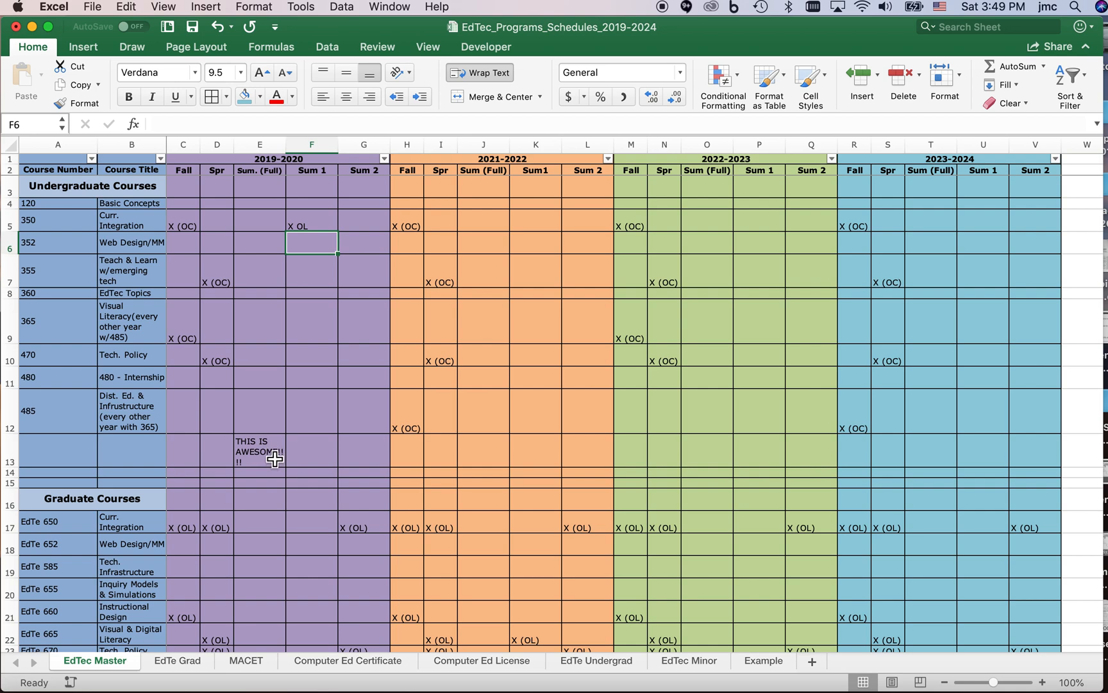
pyautogui.scroll(-5, 267, 544)
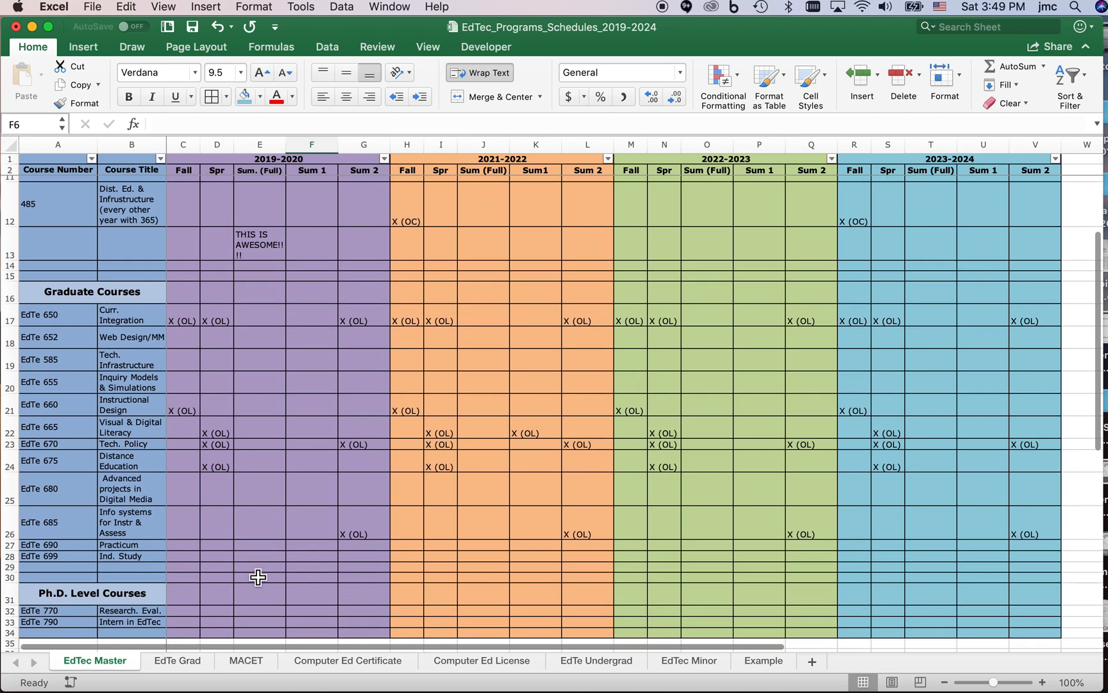
pyautogui.click(258, 569)
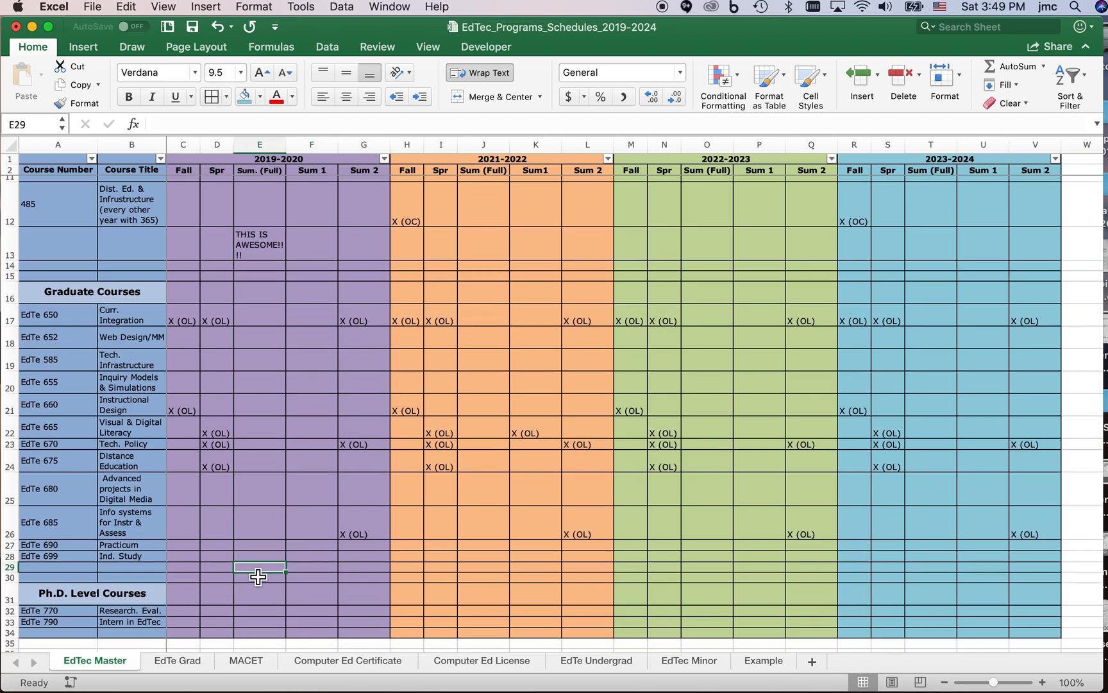
pyautogui.write('THIS IS REALL')
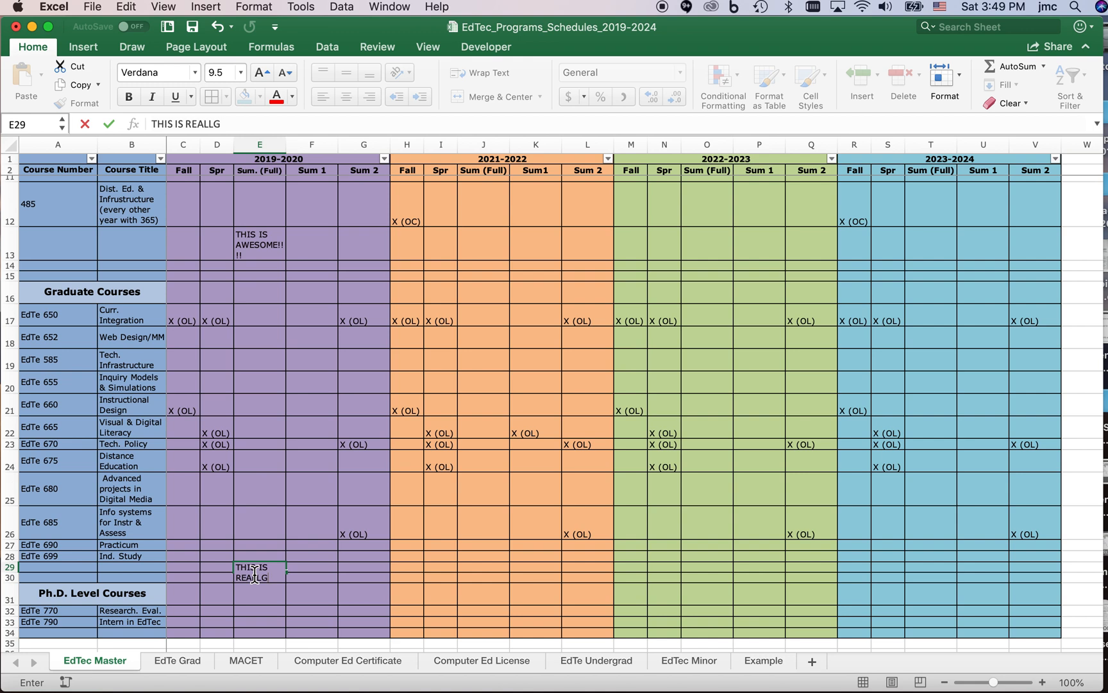
pyautogui.write('Y AWESOME!!!')
pyautogui.press('Return')
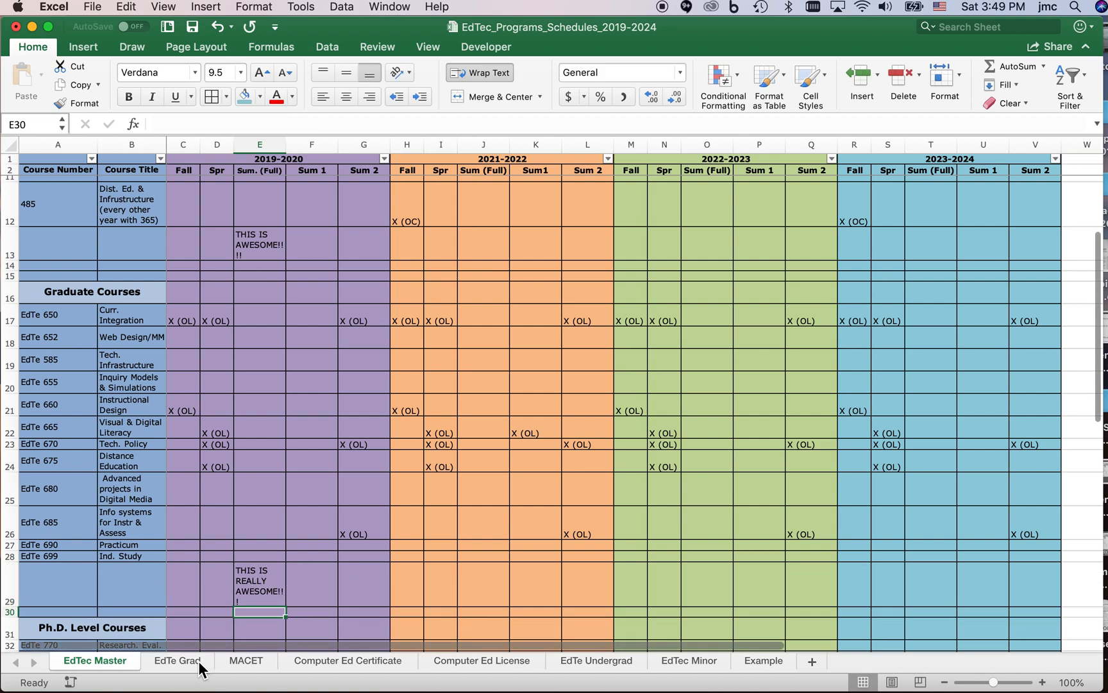
# Check the EdTe Grad, MACET and Computer Ed Certificate sheets for the graduate test text linked from the EdTec Master sheet.
pyautogui.click(178, 661)
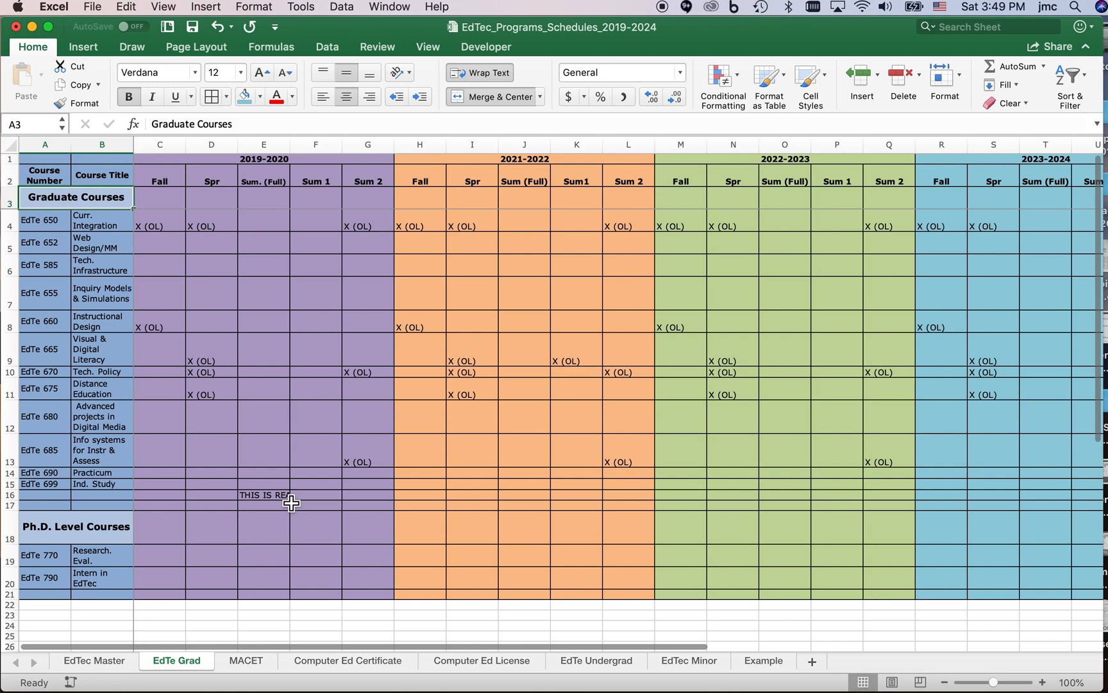
pyautogui.click(248, 661)
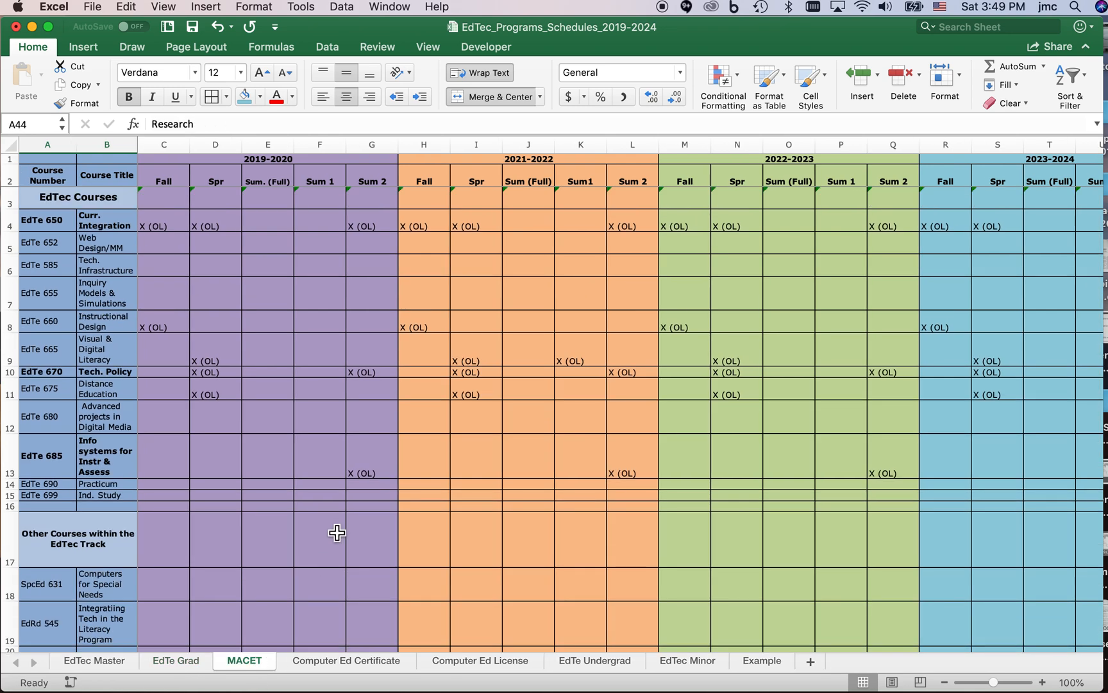
pyautogui.scroll(-2, 311, 513)
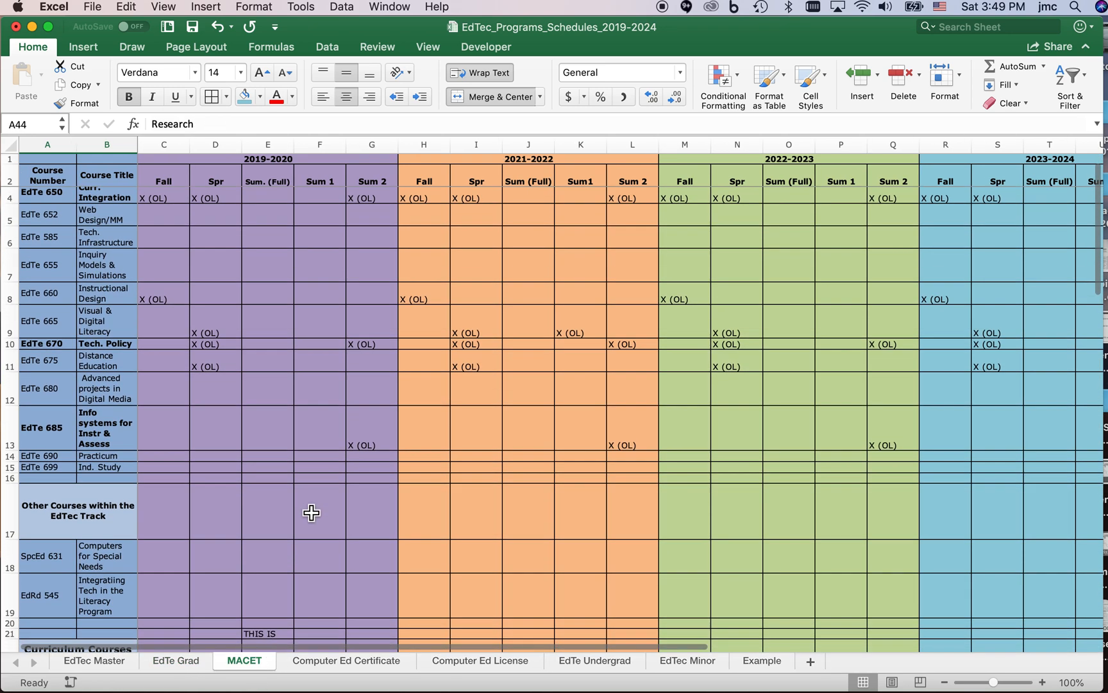
pyautogui.scroll(-2, 276, 499)
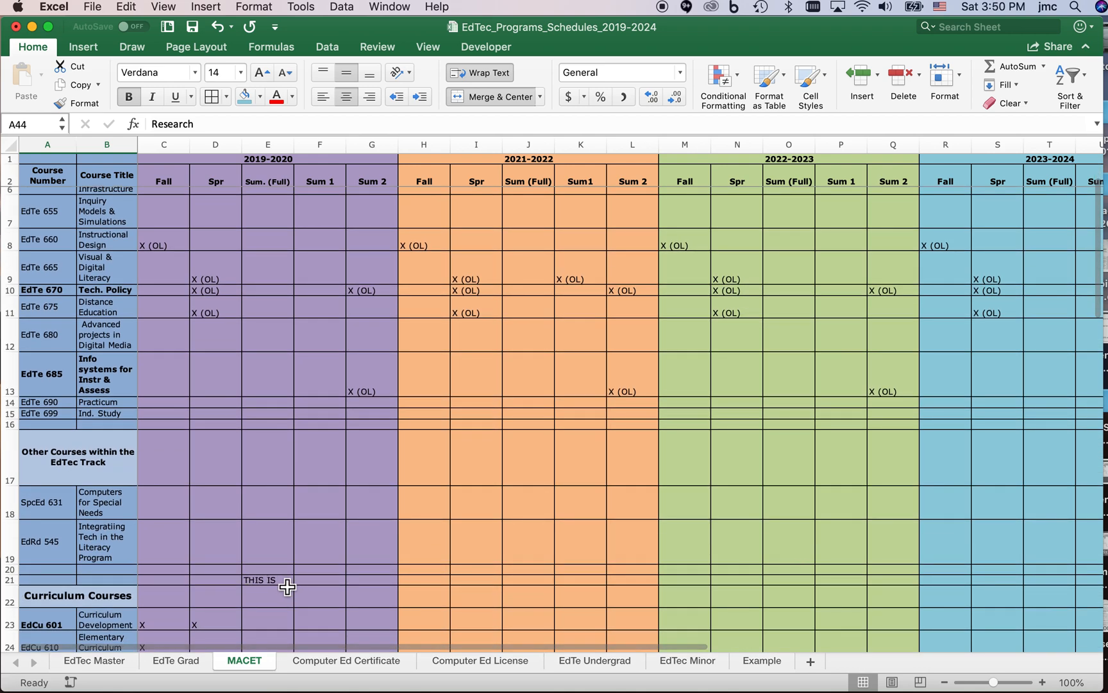
pyautogui.click(267, 585)
pyautogui.scroll(-1, 391, 603)
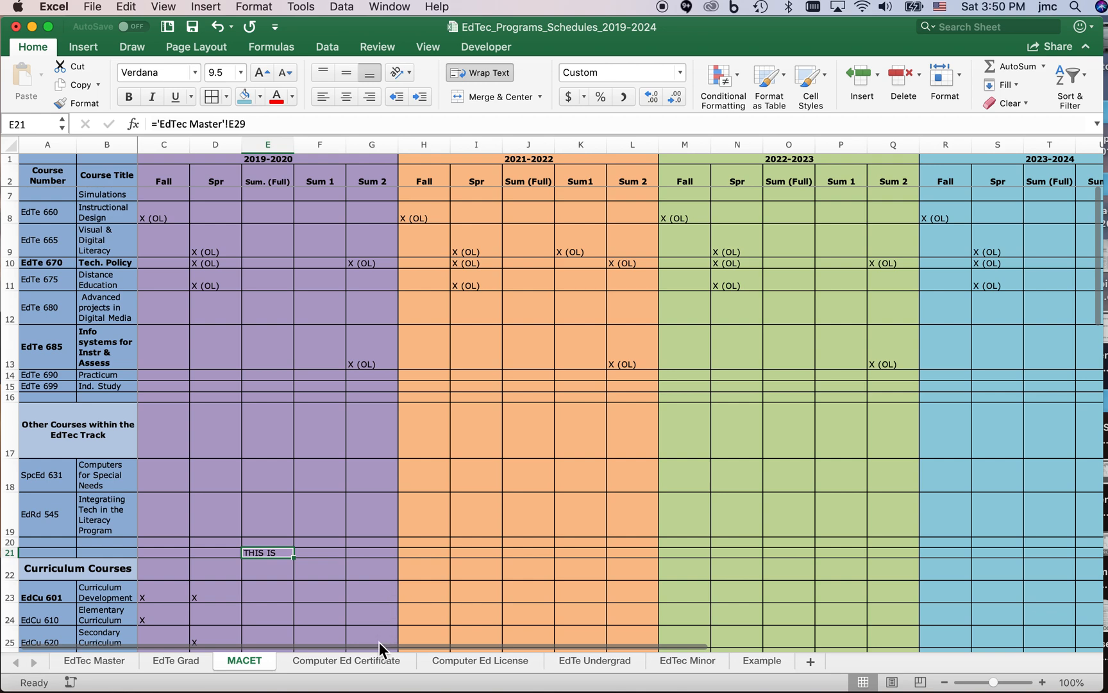
pyautogui.click(383, 667)
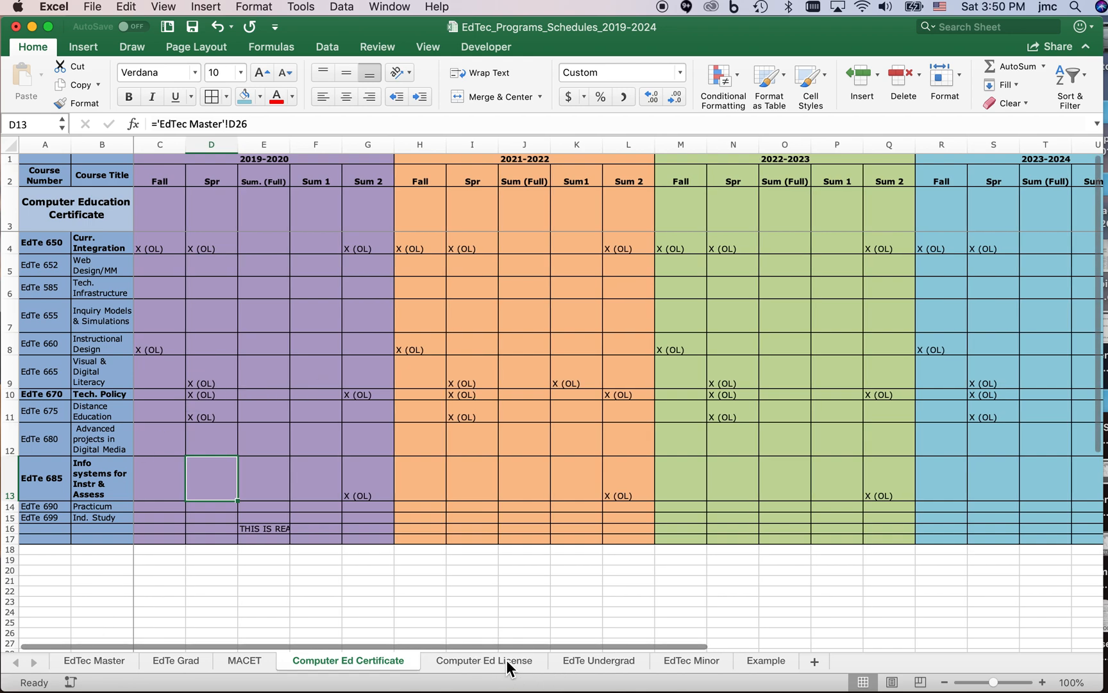
# Check the Computer Ed License, EdTe Undergrad and EdTec Minor sheets for the linked undergraduate test entries.
pyautogui.click(484, 660)
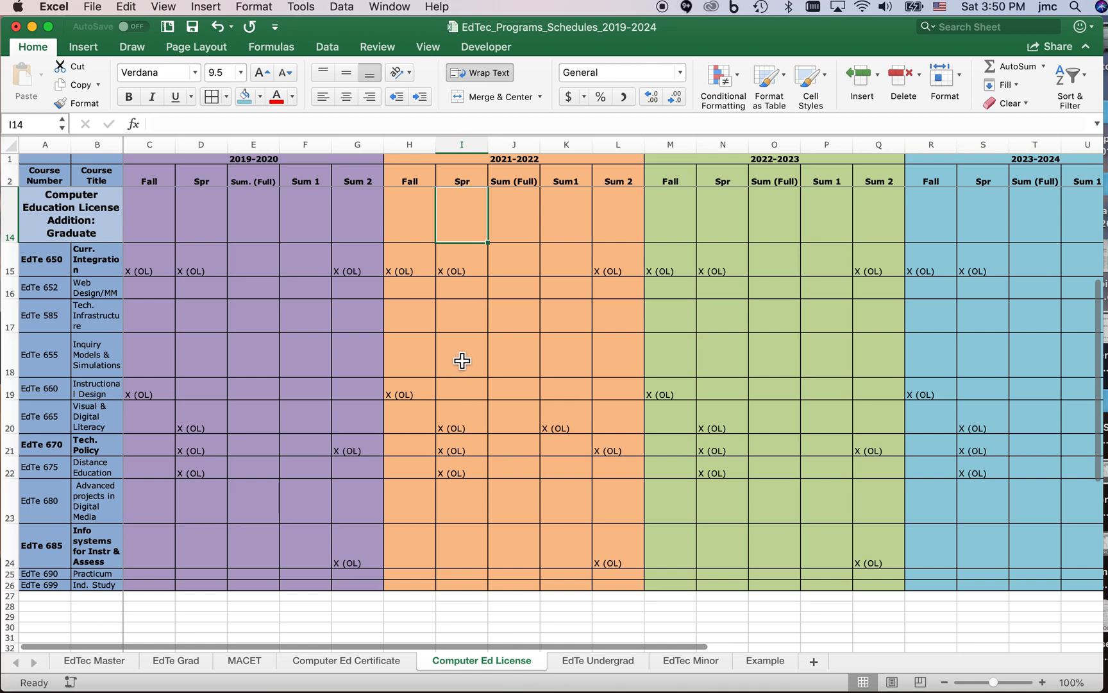
pyautogui.scroll(10, 461, 361)
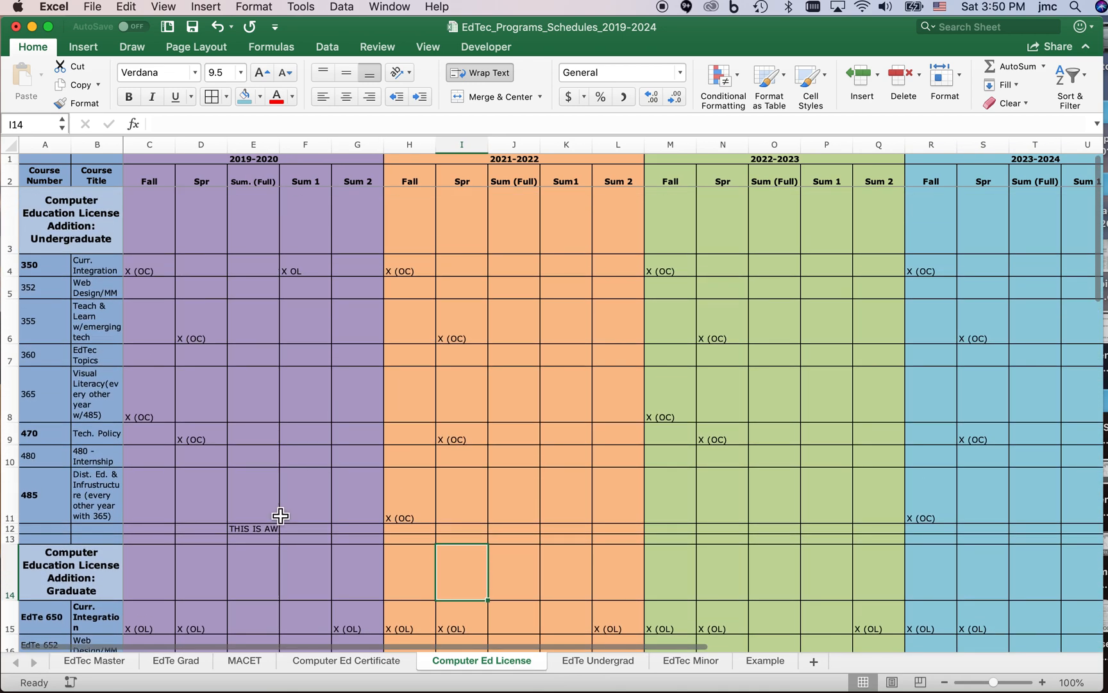
pyautogui.scroll(-4, 272, 535)
pyautogui.scroll(-6, 272, 537)
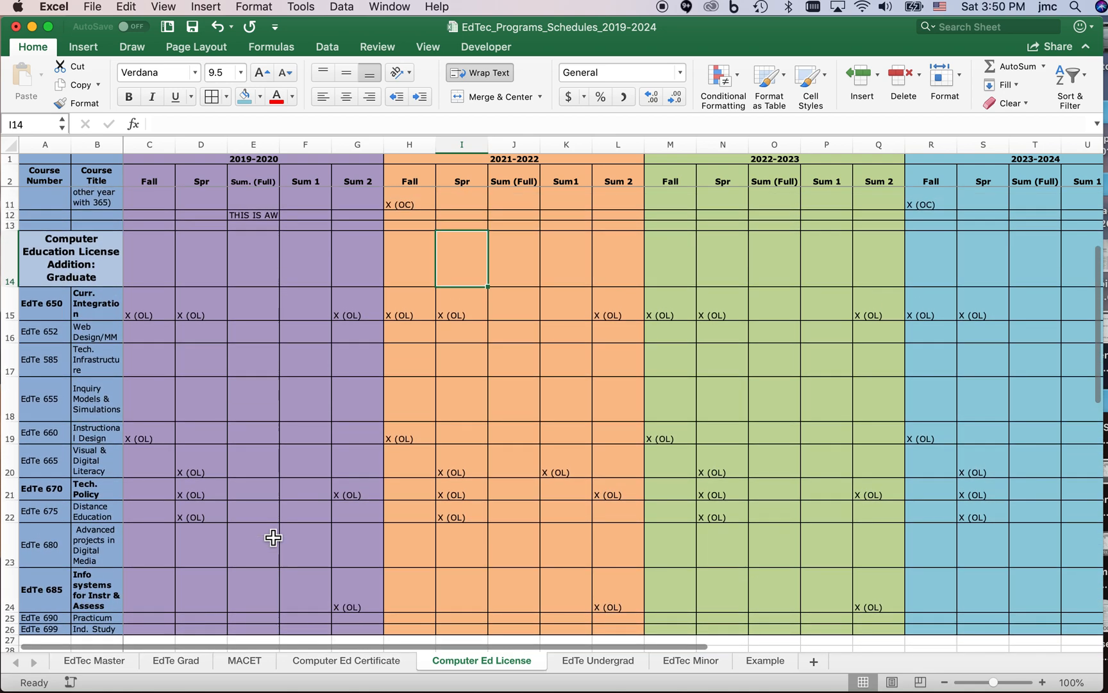
pyautogui.click(606, 662)
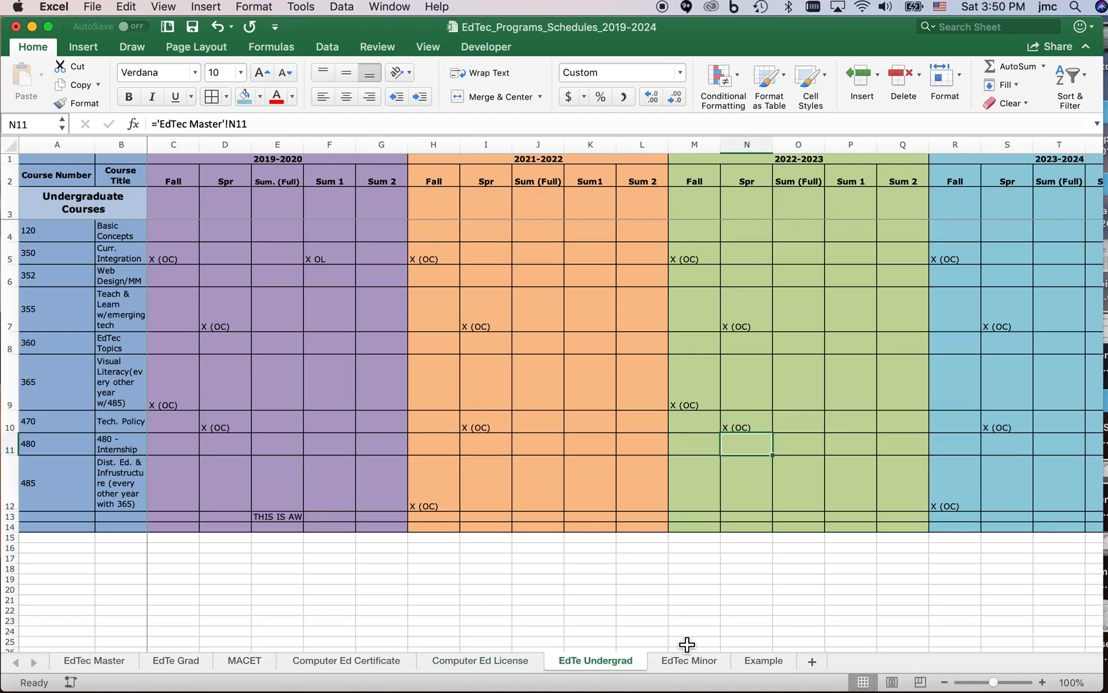
pyautogui.click(686, 663)
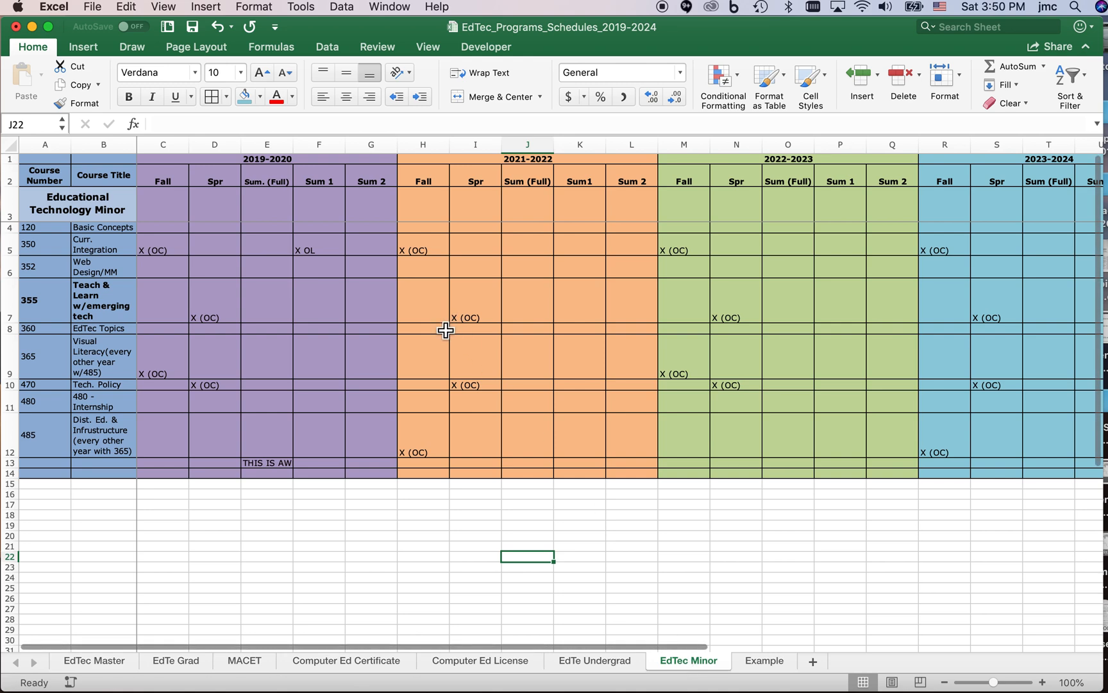